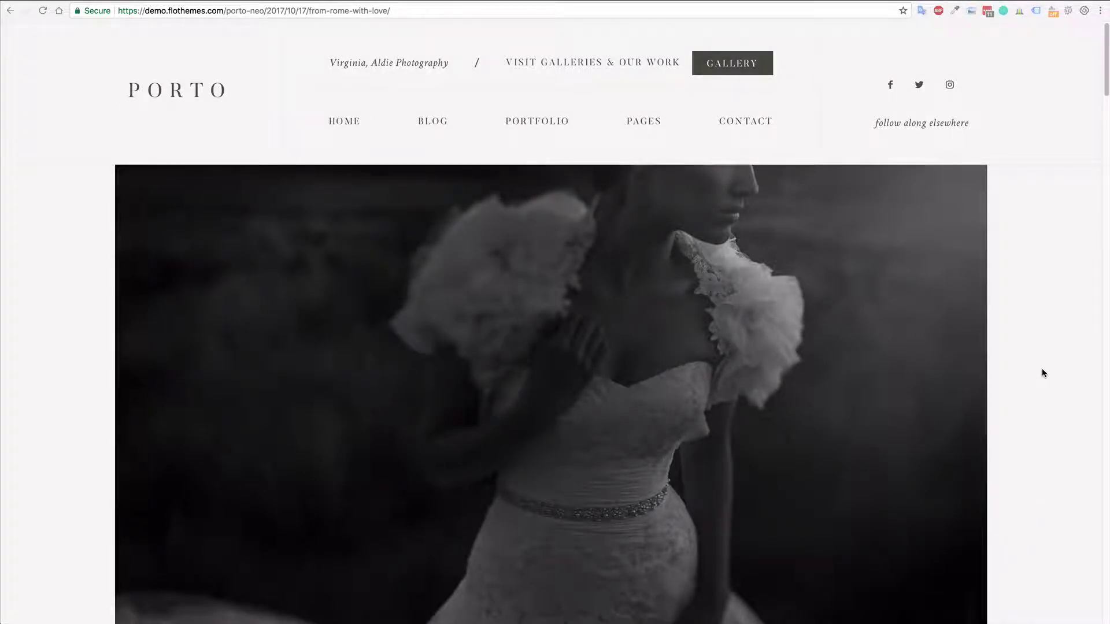
Step: Go from the Rome post via the Editorial category archive to the 'Blog B – grid, text hover' page
{"action": "scroll", "coordinate": [1042, 369], "scroll_direction": "down", "scroll_amount": 5}
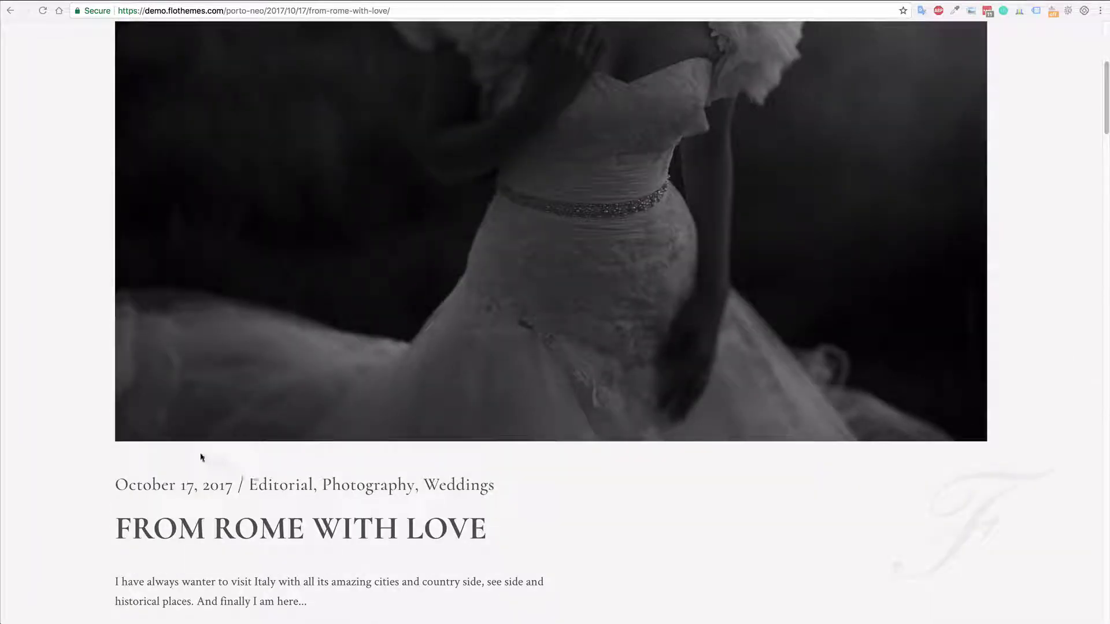
{"action": "left_click", "coordinate": [275, 489]}
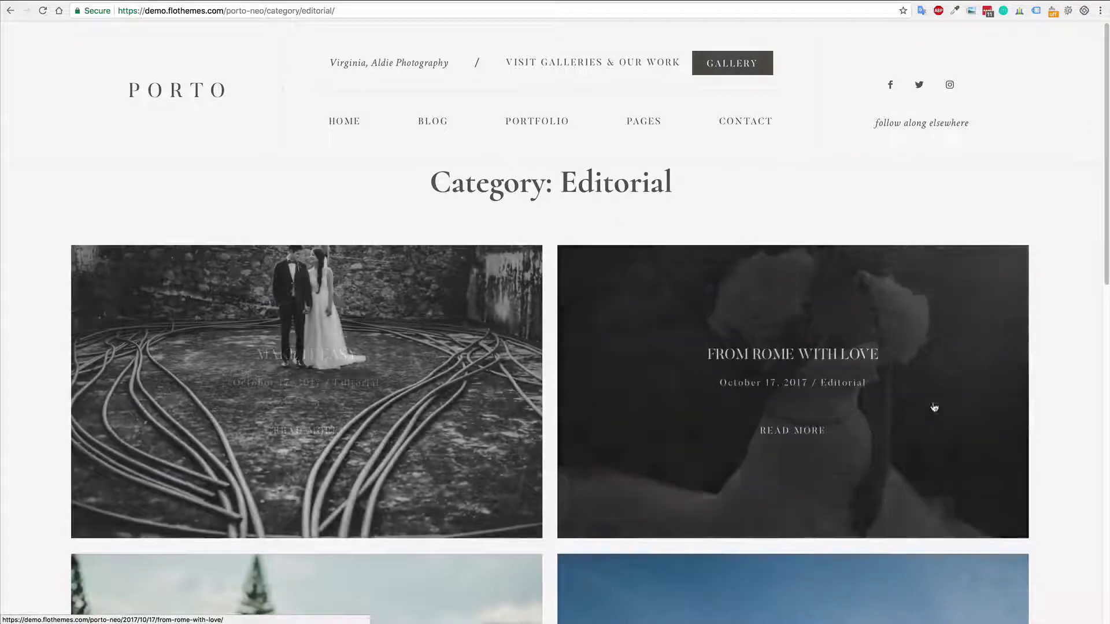
{"action": "scroll", "coordinate": [376, 336], "scroll_direction": "down", "scroll_amount": 2}
{"action": "scroll", "coordinate": [393, 330], "scroll_direction": "down", "scroll_amount": 6}
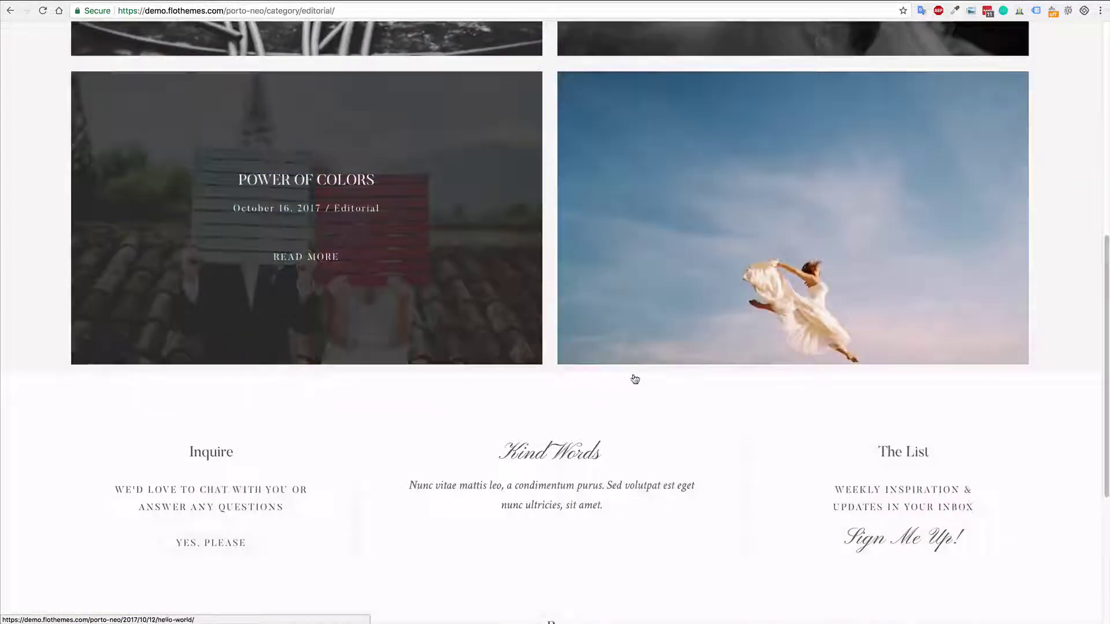
{"action": "scroll", "coordinate": [628, 376], "scroll_direction": "up", "scroll_amount": 9}
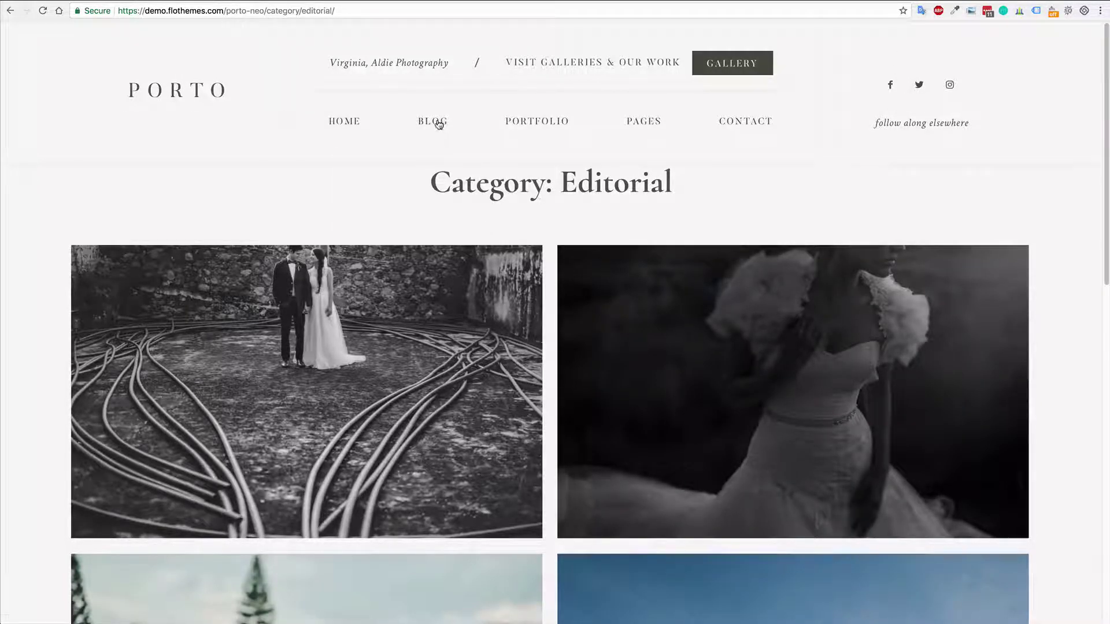
{"action": "mouse_move", "coordinate": [440, 125]}
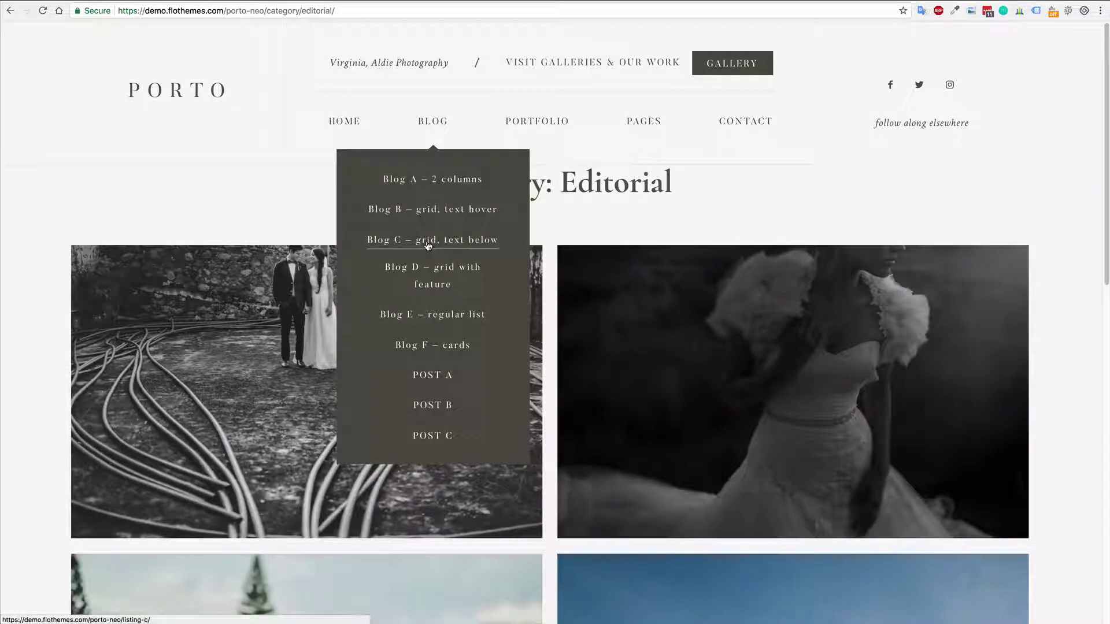
{"action": "left_click", "coordinate": [439, 211]}
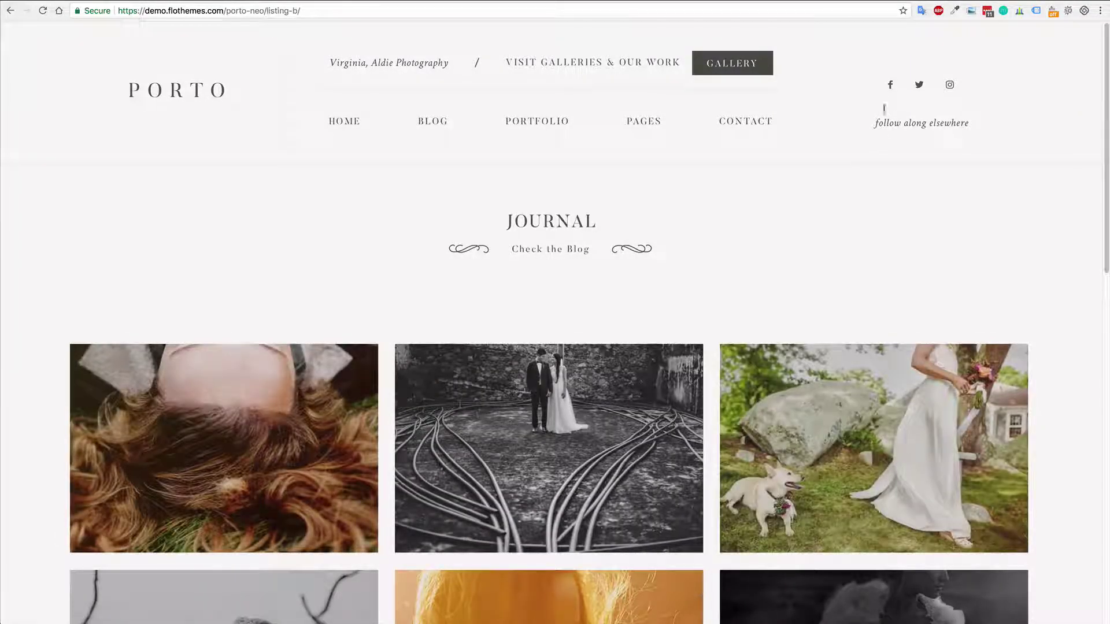
Step: In Flotheme 4. Pages settings, set Default Page Layout to Left Sidebar
{"action": "key", "text": "ctrl+shift+Tab"}
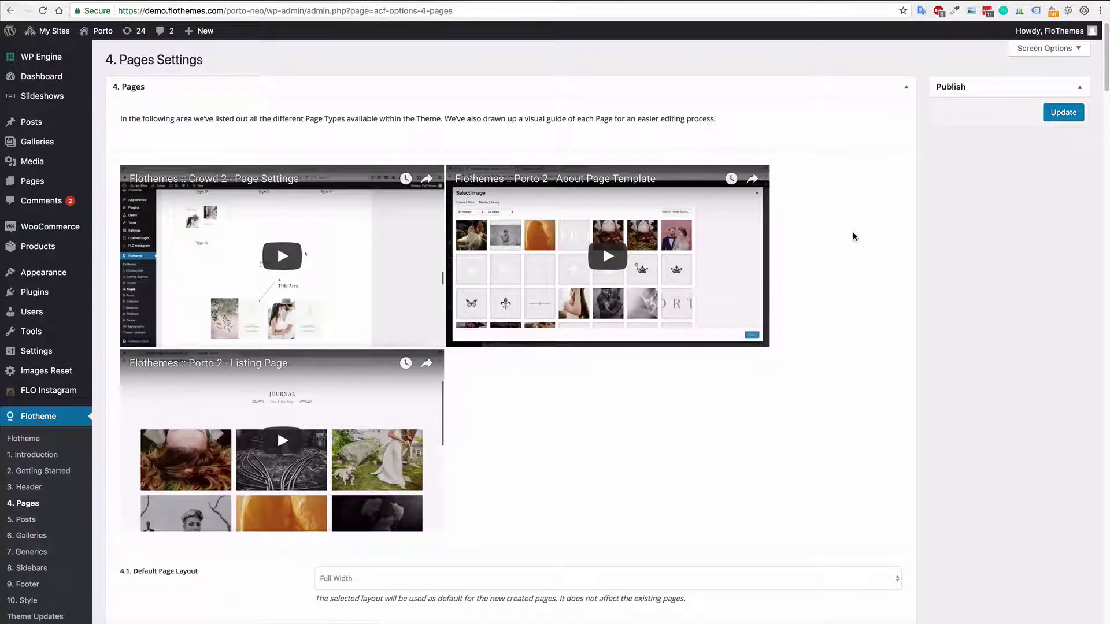
{"action": "scroll", "coordinate": [1005, 242], "scroll_direction": "down", "scroll_amount": 5}
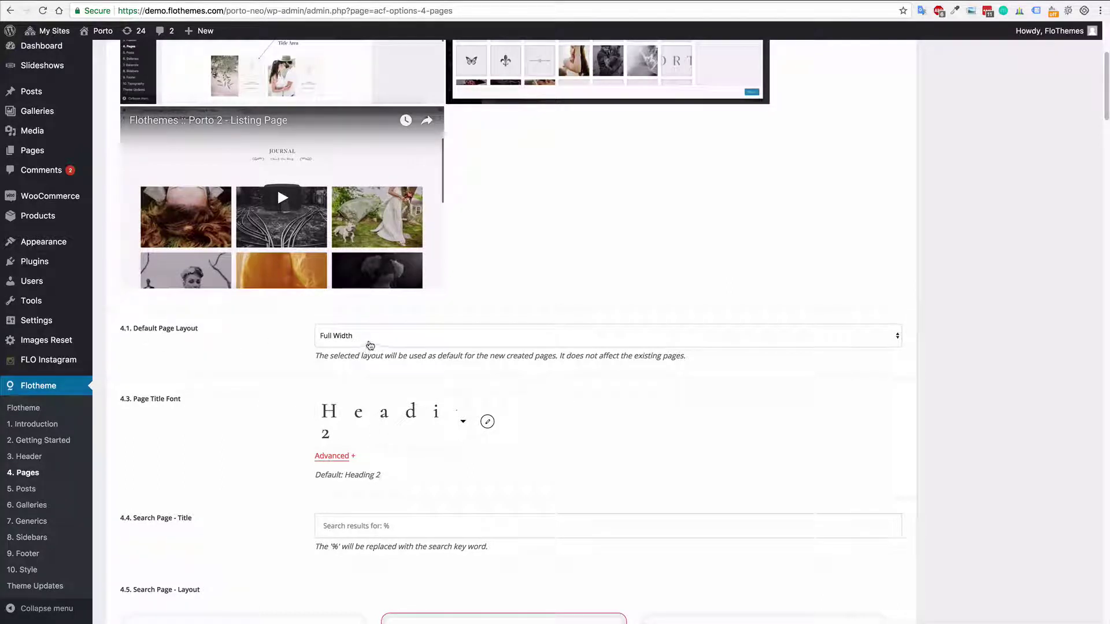
{"action": "left_click", "coordinate": [373, 343]}
{"action": "left_click", "coordinate": [275, 361]}
{"action": "left_click", "coordinate": [359, 342]}
{"action": "left_click", "coordinate": [350, 317]}
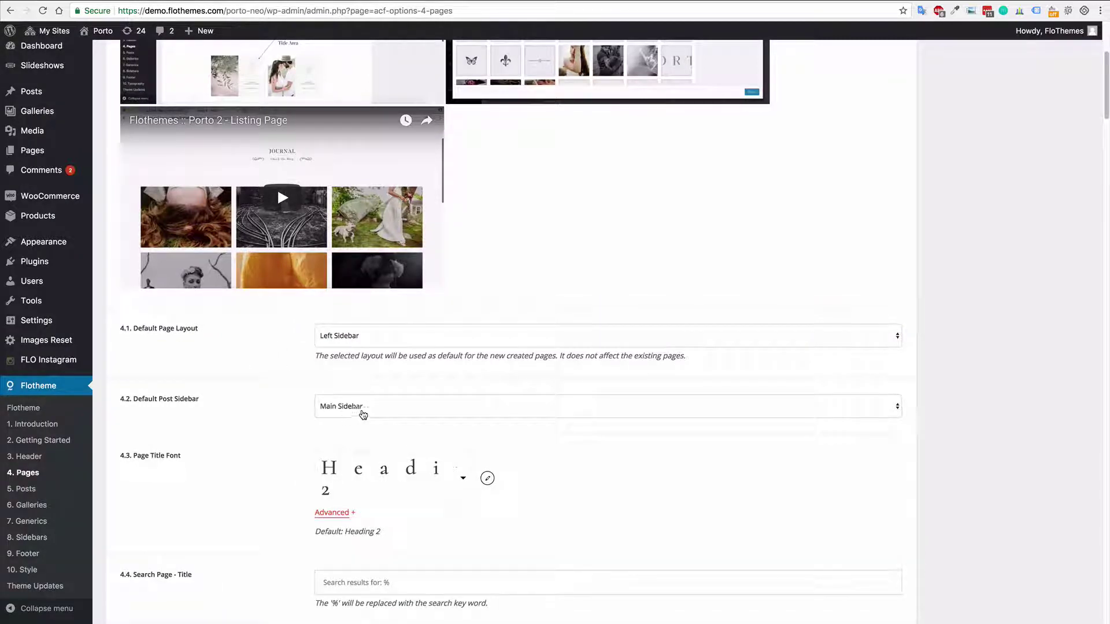
Step: Review the default post sidebar options, keeping Main Sidebar
{"action": "left_click", "coordinate": [405, 417]}
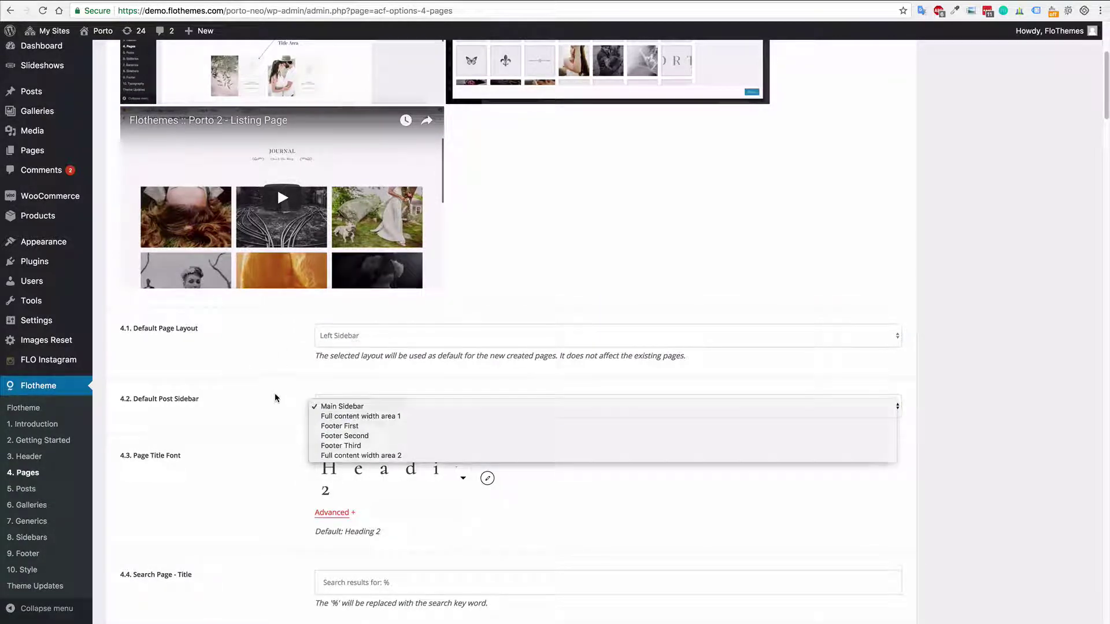
{"action": "left_click", "coordinate": [358, 407]}
{"action": "scroll", "coordinate": [326, 382], "scroll_direction": "down", "scroll_amount": 4}
{"action": "scroll", "coordinate": [341, 364], "scroll_direction": "up", "scroll_amount": 3}
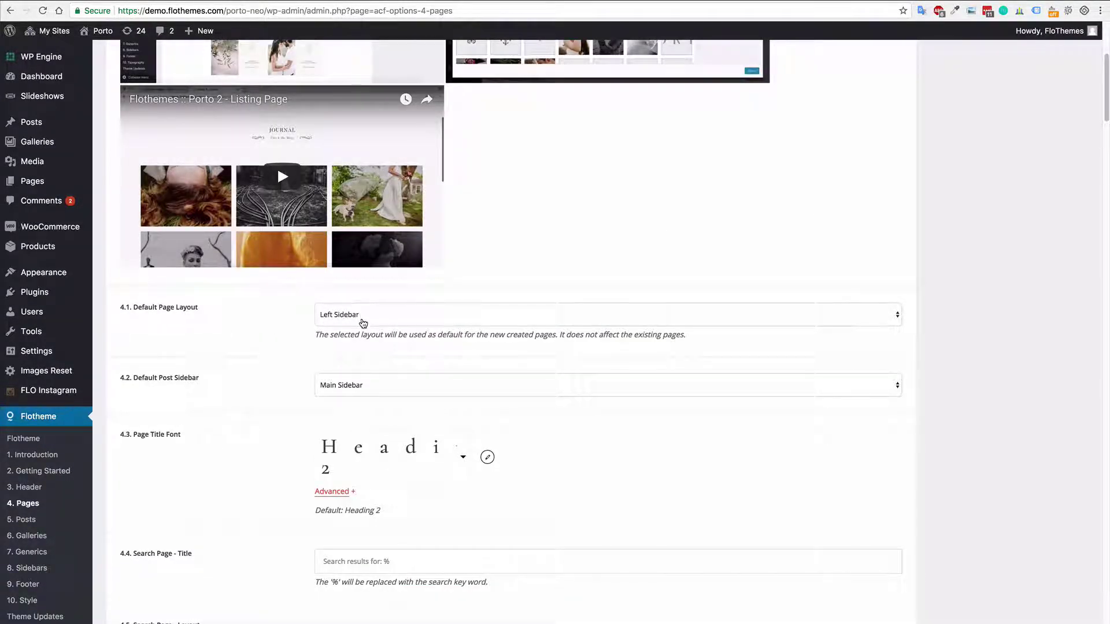
{"action": "left_click", "coordinate": [343, 392]}
{"action": "left_click", "coordinate": [242, 393]}
Step: Set Default Page Layout back to Full Width
{"action": "left_click", "coordinate": [361, 313]}
{"action": "left_click", "coordinate": [244, 325]}
{"action": "left_click", "coordinate": [340, 319]}
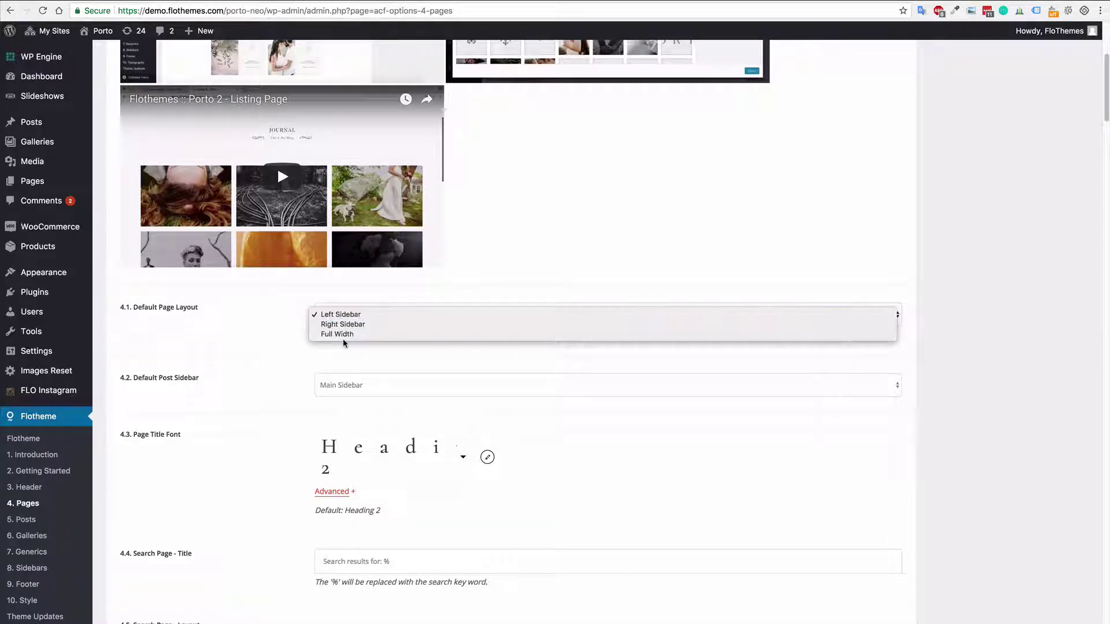
{"action": "left_click", "coordinate": [342, 334]}
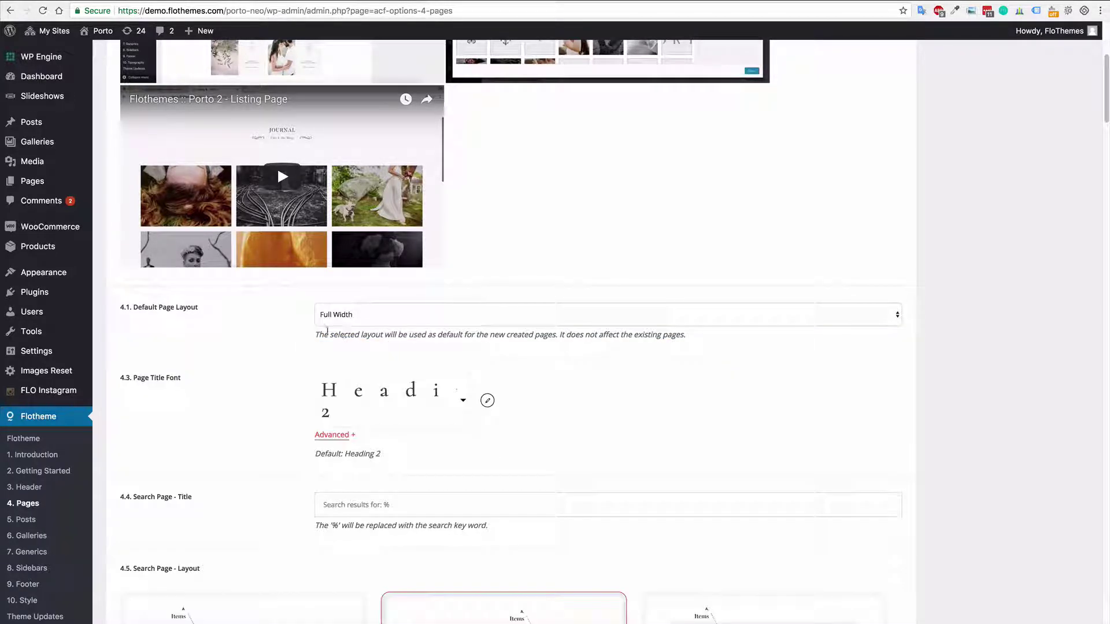
Step: Scroll down to review the 4.4 Search Page Title and 4.5 Search Page Layout settings
{"action": "scroll", "coordinate": [289, 335], "scroll_direction": "down", "scroll_amount": 4}
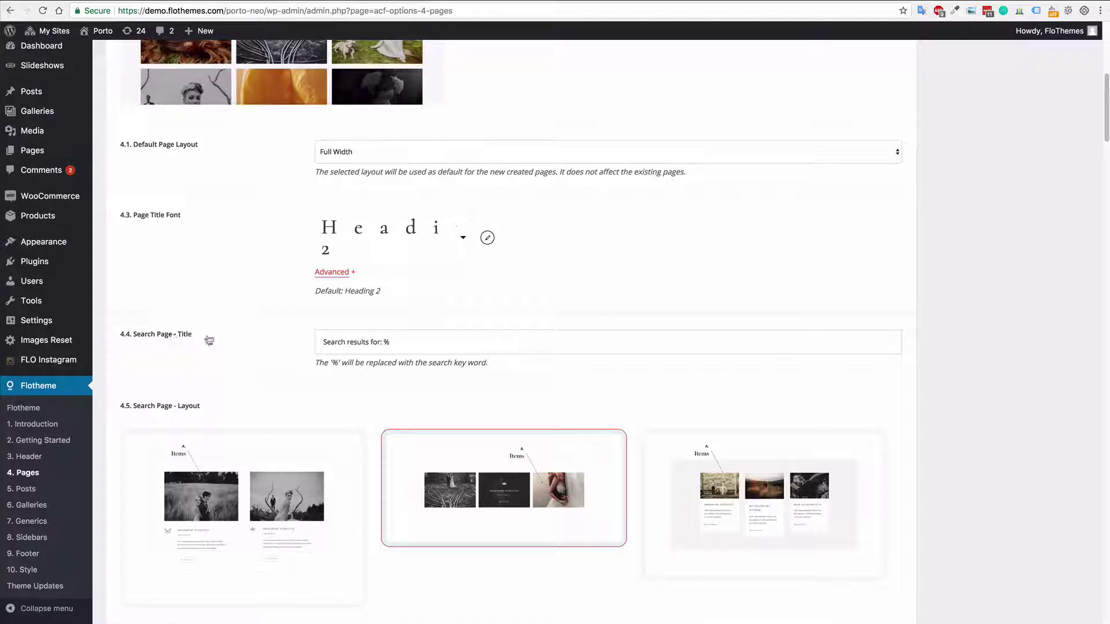
{"action": "scroll", "coordinate": [244, 340], "scroll_direction": "down", "scroll_amount": 1}
{"action": "scroll", "coordinate": [244, 340], "scroll_direction": "down", "scroll_amount": 3}
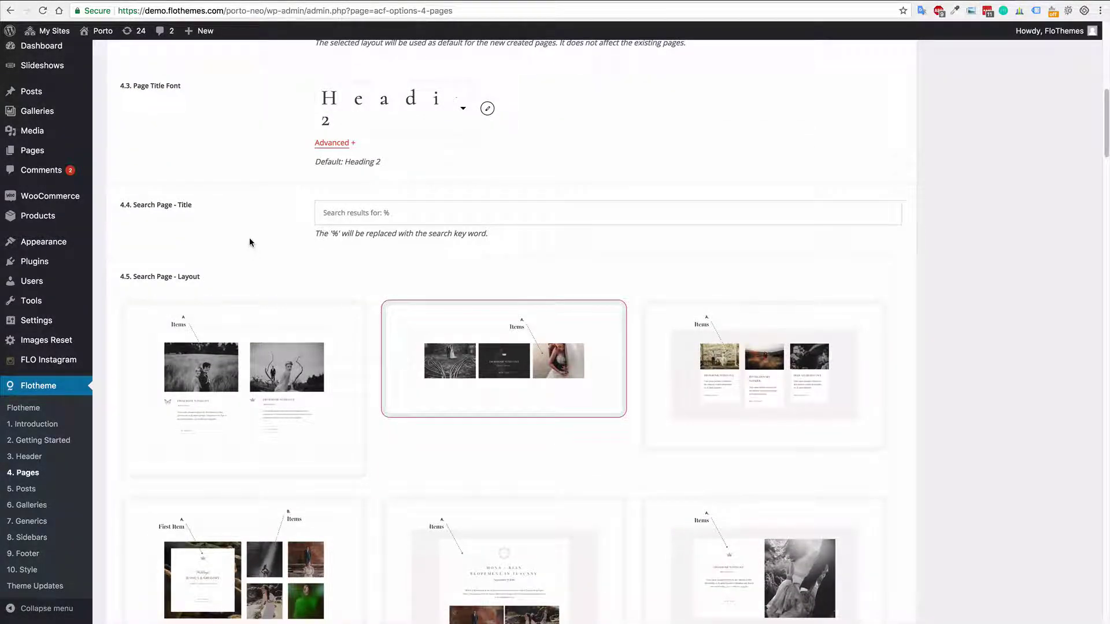
{"action": "left_click", "coordinate": [397, 211]}
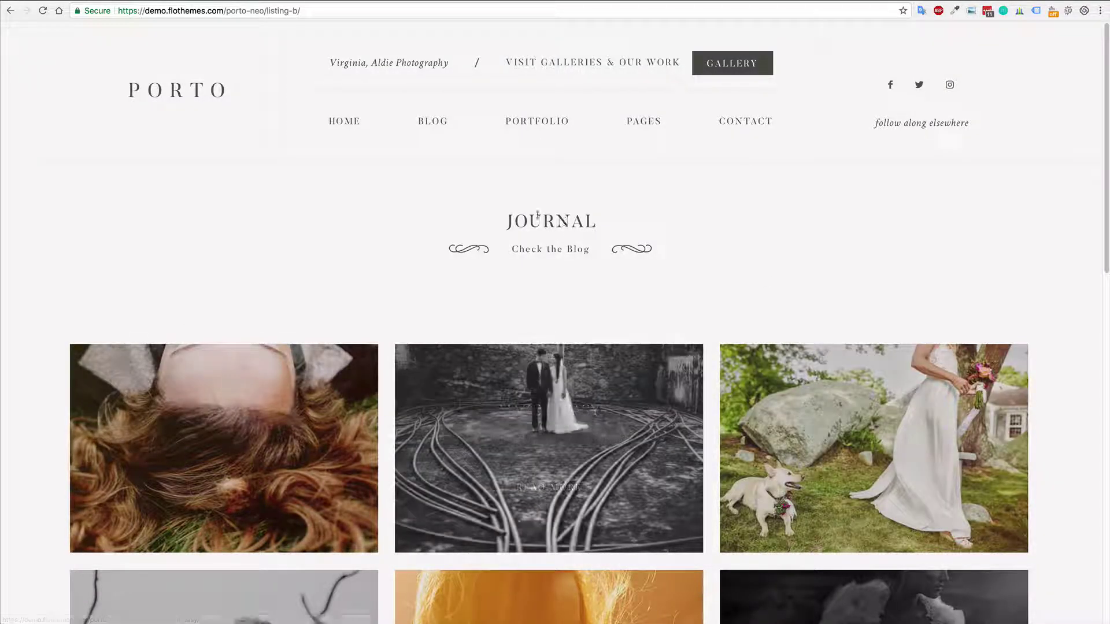
{"action": "mouse_move", "coordinate": [432, 122]}
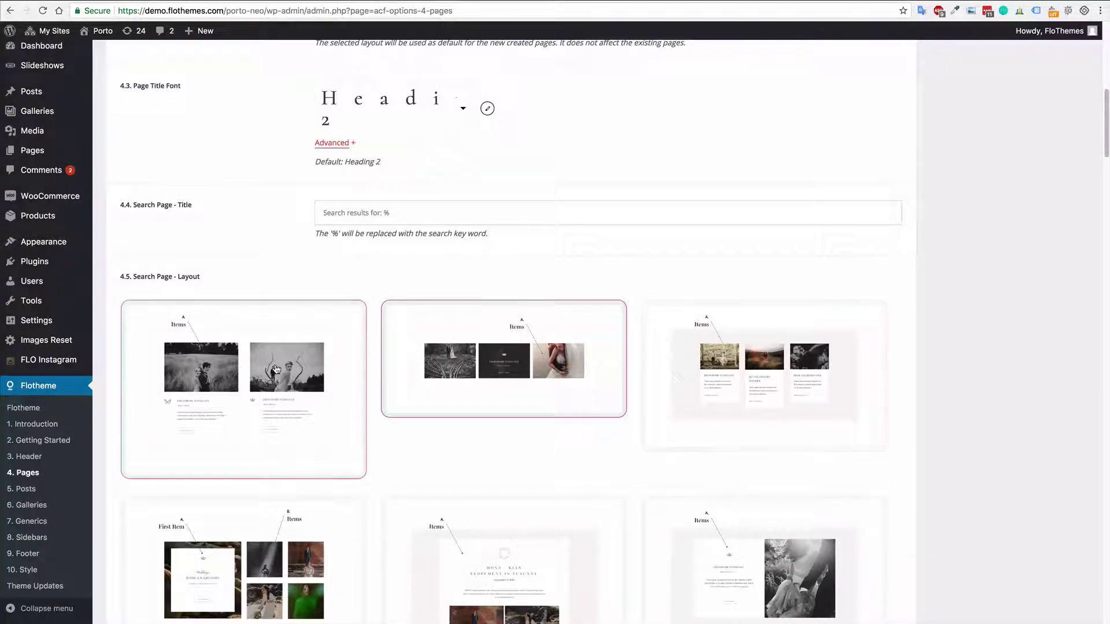
{"action": "scroll", "coordinate": [285, 362], "scroll_direction": "down", "scroll_amount": 2}
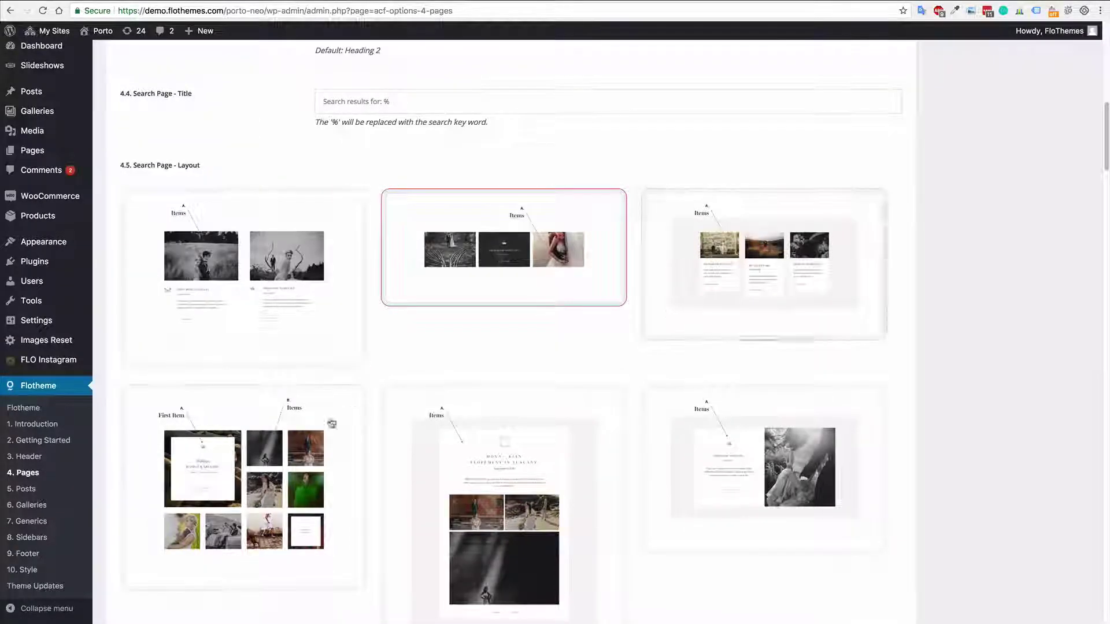
{"action": "scroll", "coordinate": [414, 419], "scroll_direction": "down", "scroll_amount": 3}
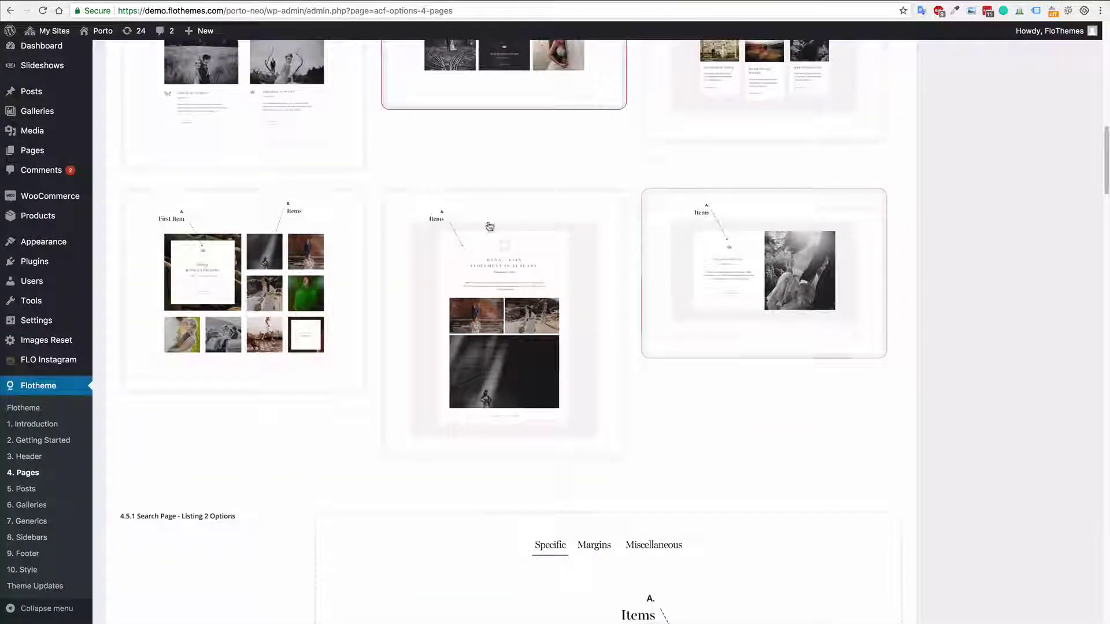
{"action": "scroll", "coordinate": [489, 228], "scroll_direction": "up", "scroll_amount": 1}
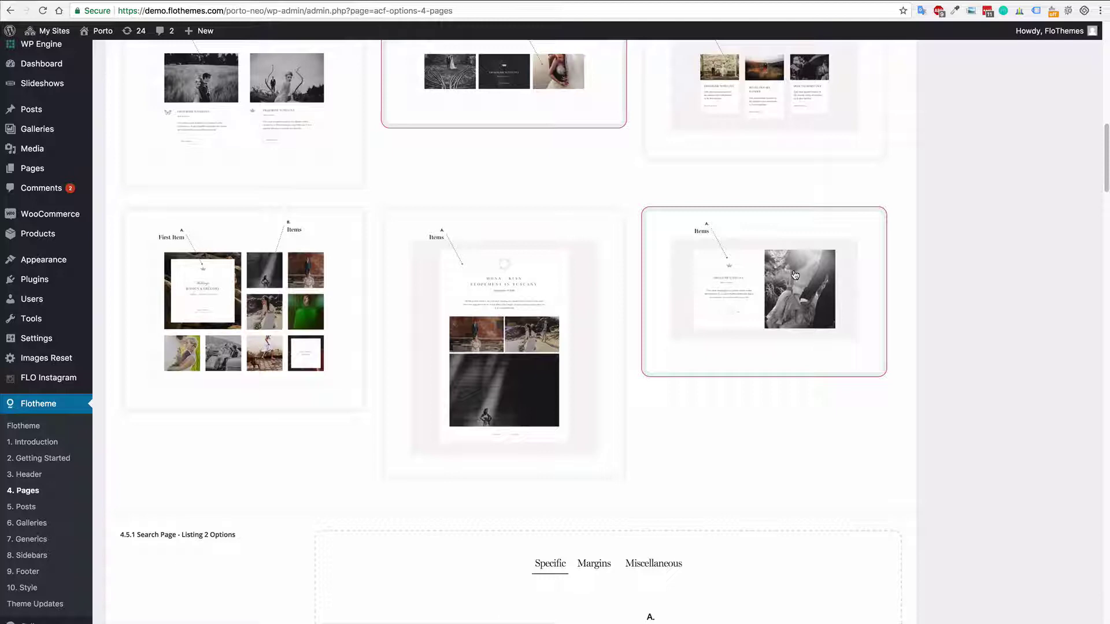
{"action": "scroll", "coordinate": [272, 279], "scroll_direction": "up", "scroll_amount": 4}
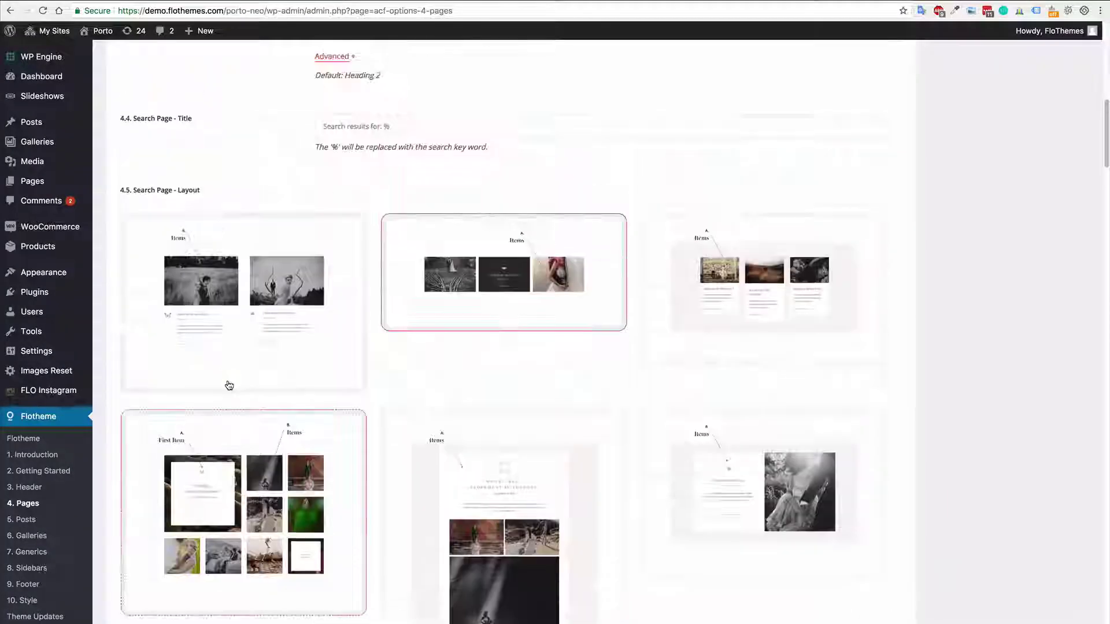
{"action": "scroll", "coordinate": [435, 255], "scroll_direction": "down", "scroll_amount": 3}
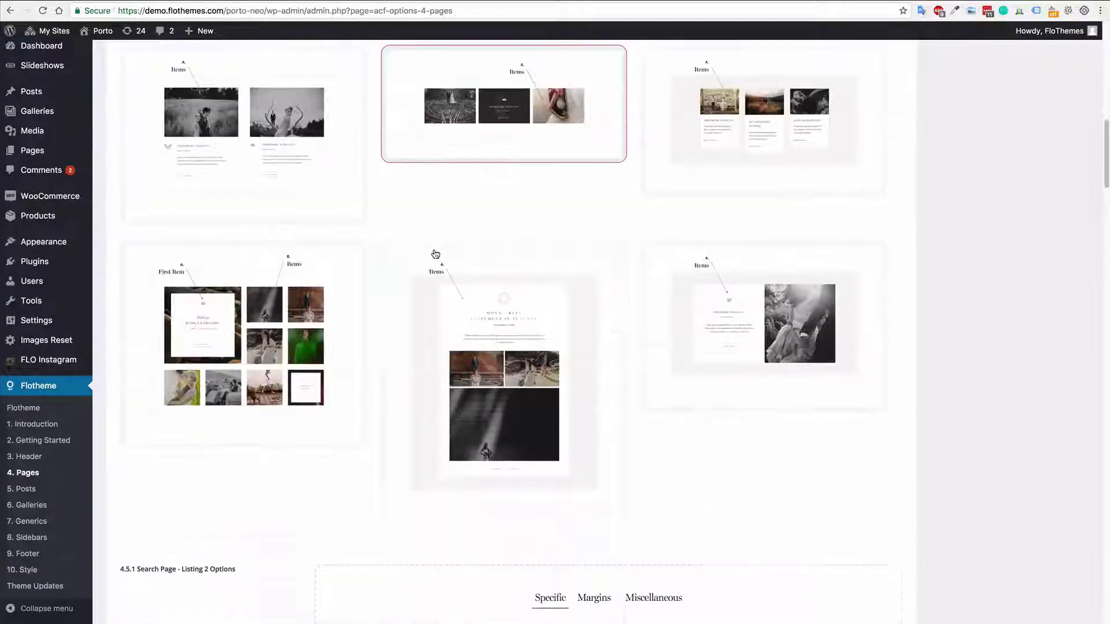
{"action": "scroll", "coordinate": [435, 254], "scroll_direction": "down", "scroll_amount": 6}
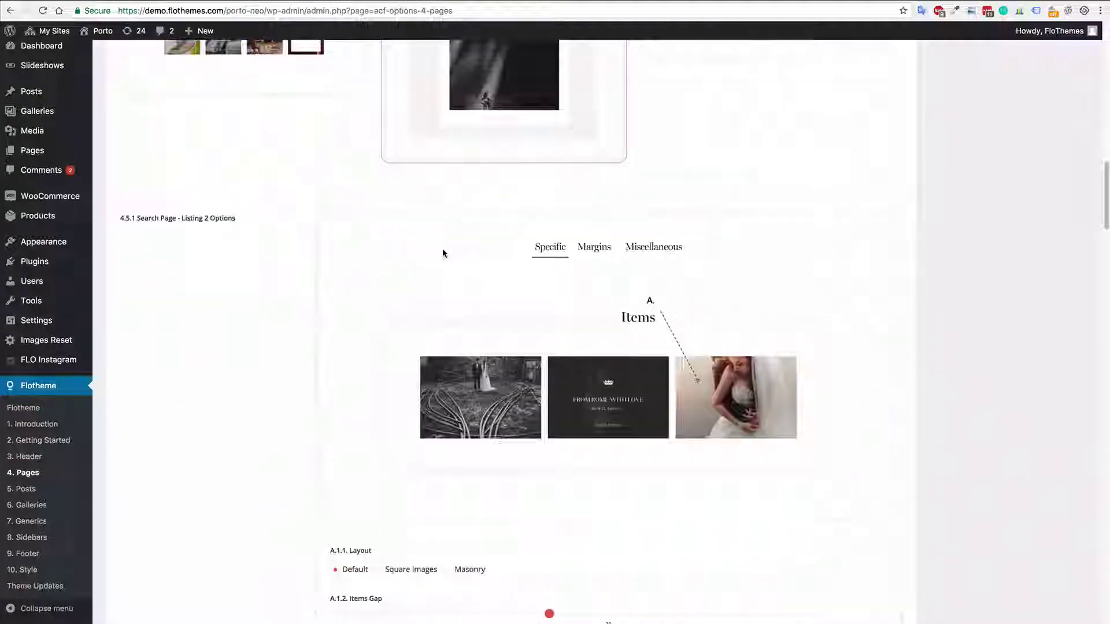
{"action": "scroll", "coordinate": [442, 252], "scroll_direction": "down", "scroll_amount": 2}
{"action": "scroll", "coordinate": [318, 283], "scroll_direction": "up", "scroll_amount": 6}
{"action": "scroll", "coordinate": [364, 289], "scroll_direction": "down", "scroll_amount": 6}
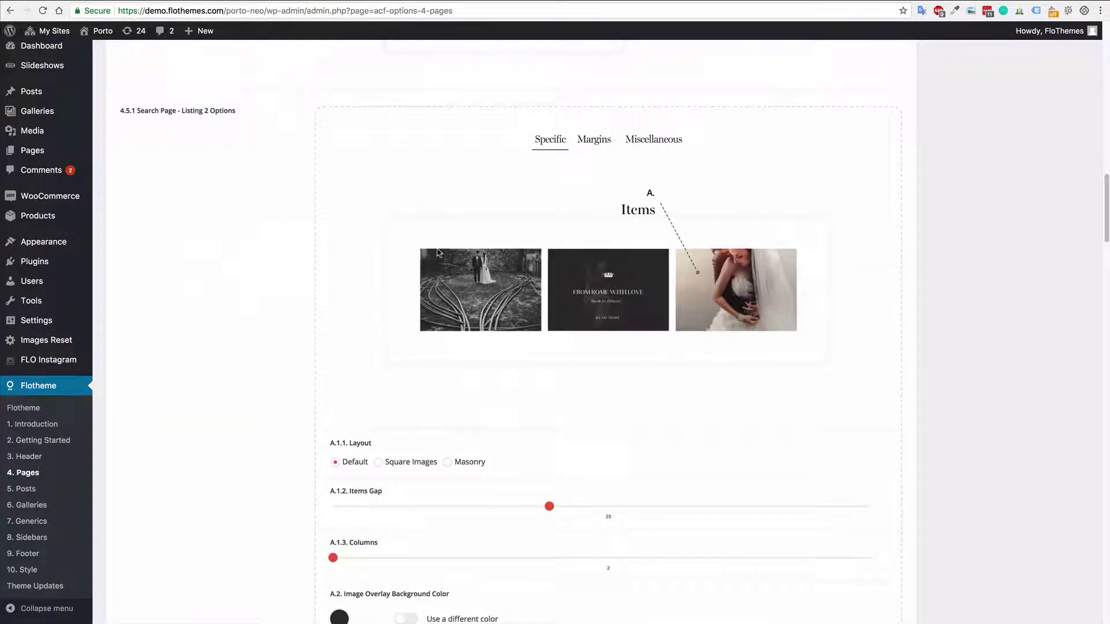
{"action": "scroll", "coordinate": [619, 248], "scroll_direction": "up", "scroll_amount": 8}
Step: Try the first Search Page layout, review its Listing 1 options, then restore the second layout
{"action": "left_click", "coordinate": [340, 212]}
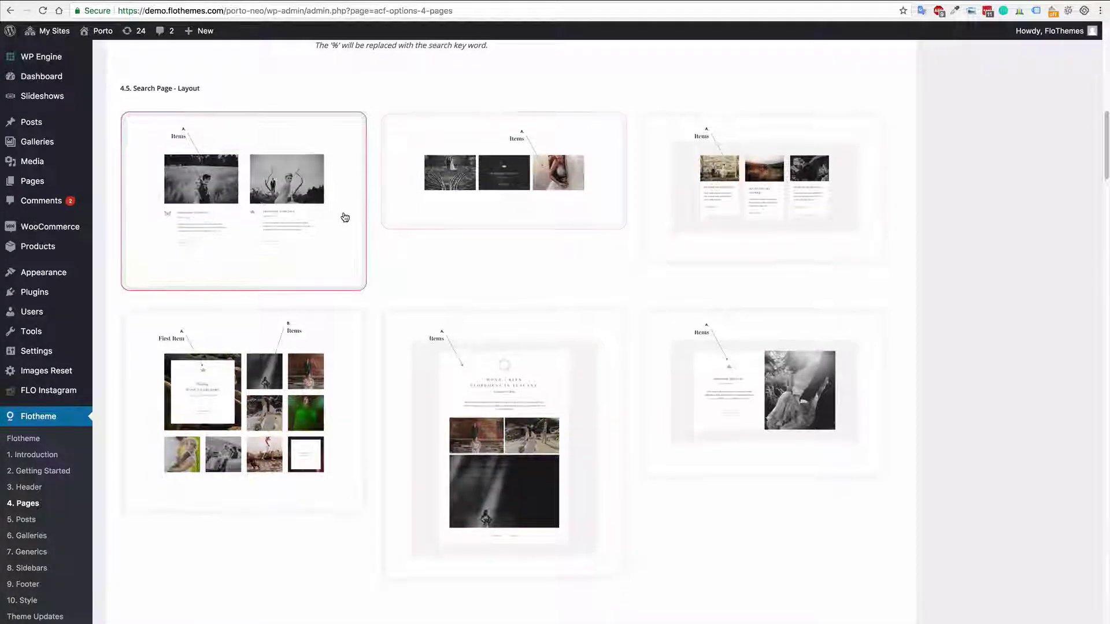
{"action": "scroll", "coordinate": [260, 231], "scroll_direction": "down", "scroll_amount": 8}
{"action": "scroll", "coordinate": [631, 271], "scroll_direction": "down", "scroll_amount": 8}
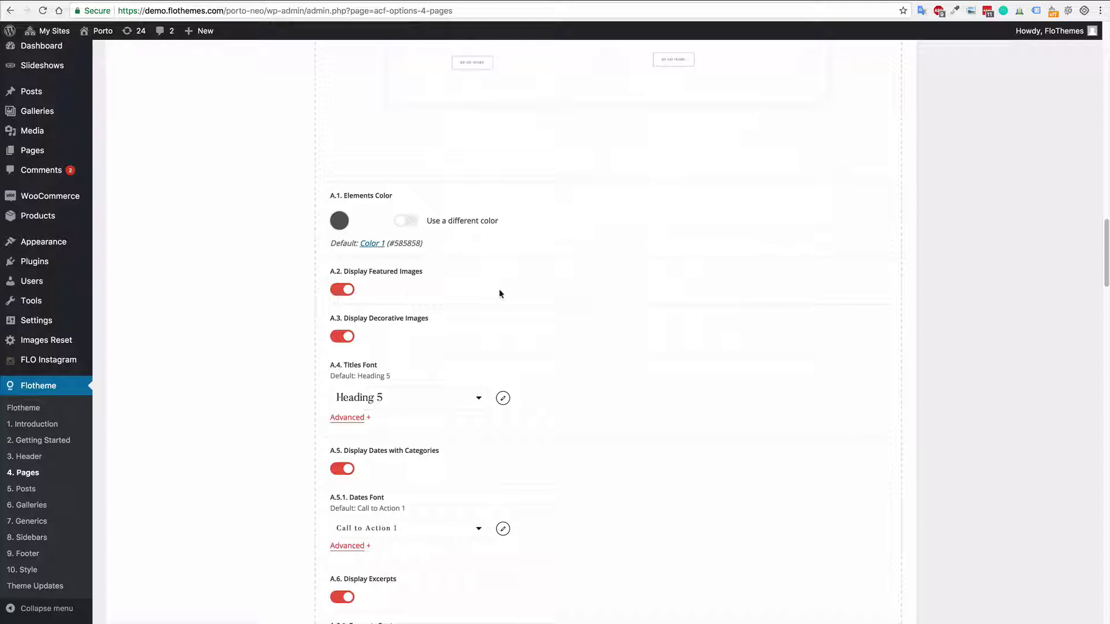
{"action": "scroll", "coordinate": [583, 339], "scroll_direction": "down", "scroll_amount": 5}
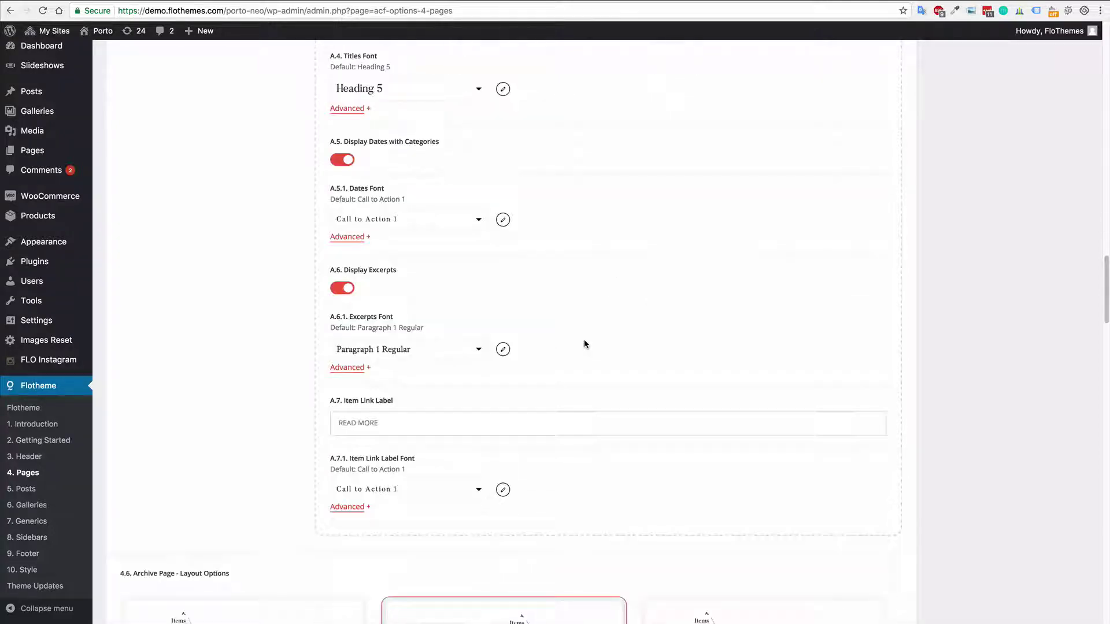
{"action": "scroll", "coordinate": [585, 340], "scroll_direction": "up", "scroll_amount": 15}
{"action": "scroll", "coordinate": [578, 335], "scroll_direction": "up", "scroll_amount": 4}
{"action": "left_click", "coordinate": [512, 306]}
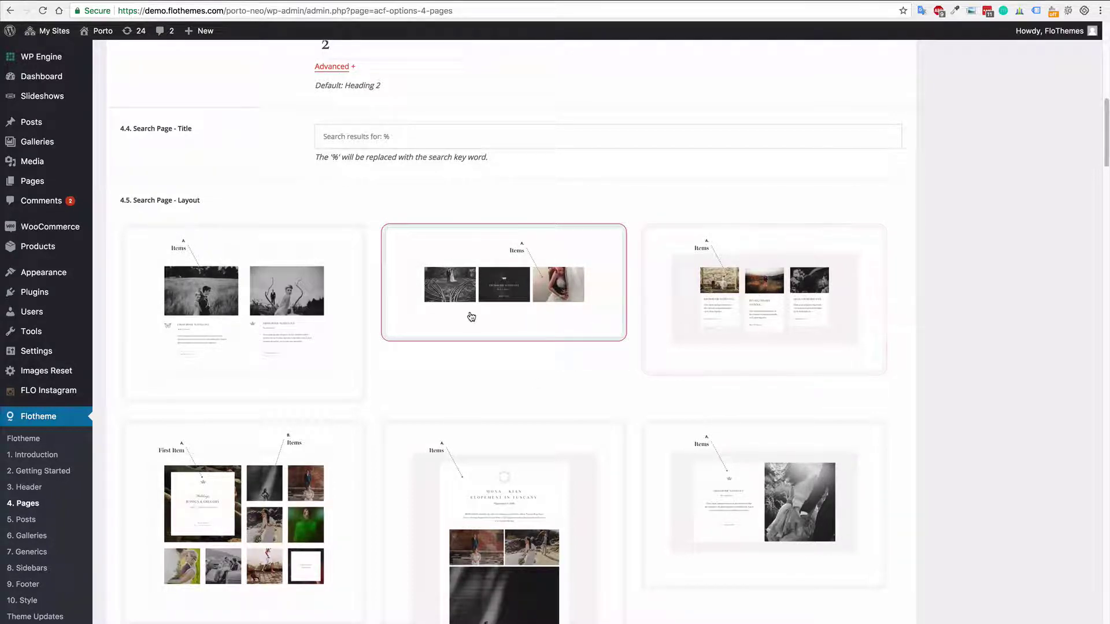
{"action": "scroll", "coordinate": [471, 316], "scroll_direction": "down", "scroll_amount": 5}
{"action": "scroll", "coordinate": [520, 179], "scroll_direction": "up", "scroll_amount": 4}
{"action": "scroll", "coordinate": [467, 223], "scroll_direction": "down", "scroll_amount": 8}
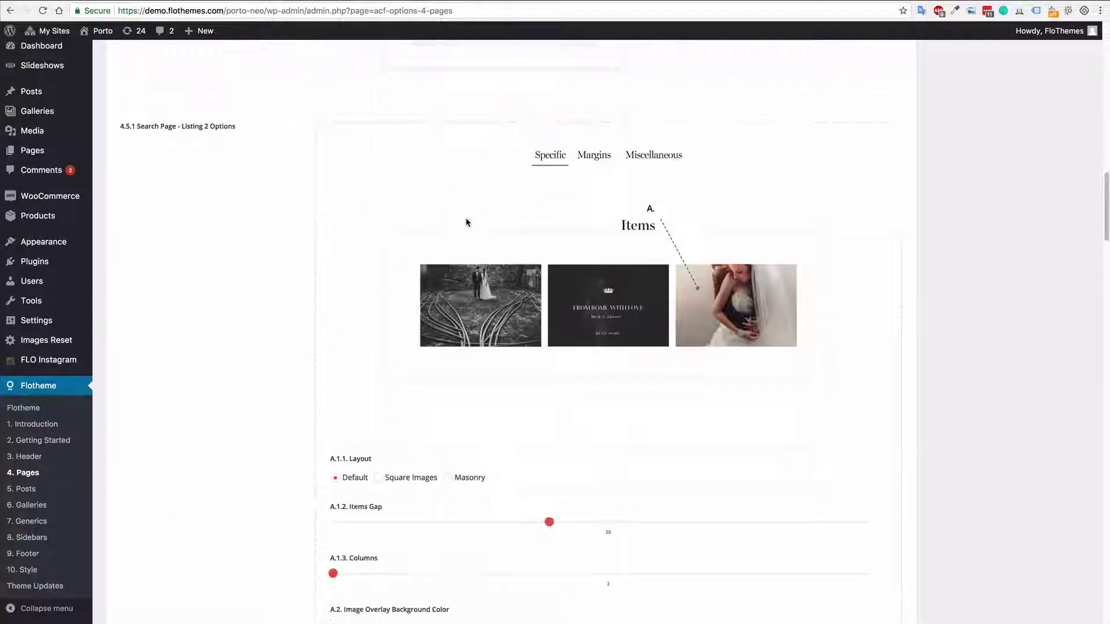
{"action": "scroll", "coordinate": [468, 381], "scroll_direction": "down", "scroll_amount": 2}
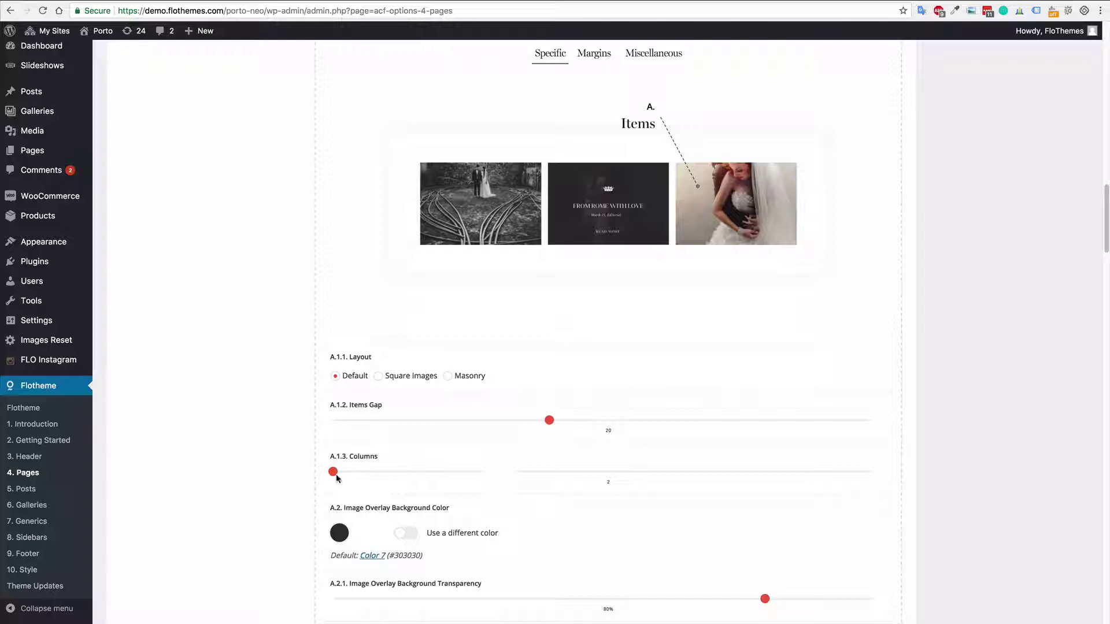
{"action": "left_click_drag", "start_coordinate": [333, 474], "coordinate": [120, 478]}
{"action": "left_click_drag", "start_coordinate": [631, 421], "coordinate": [549, 421]}
{"action": "scroll", "coordinate": [508, 397], "scroll_direction": "down", "scroll_amount": 3}
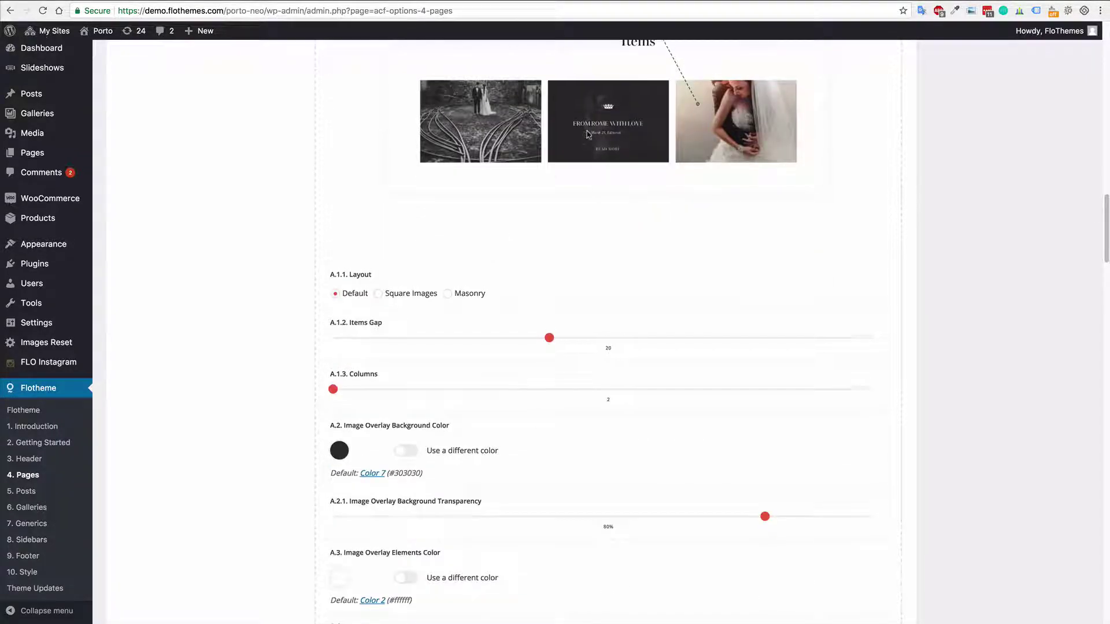
{"action": "left_click", "coordinate": [404, 451]}
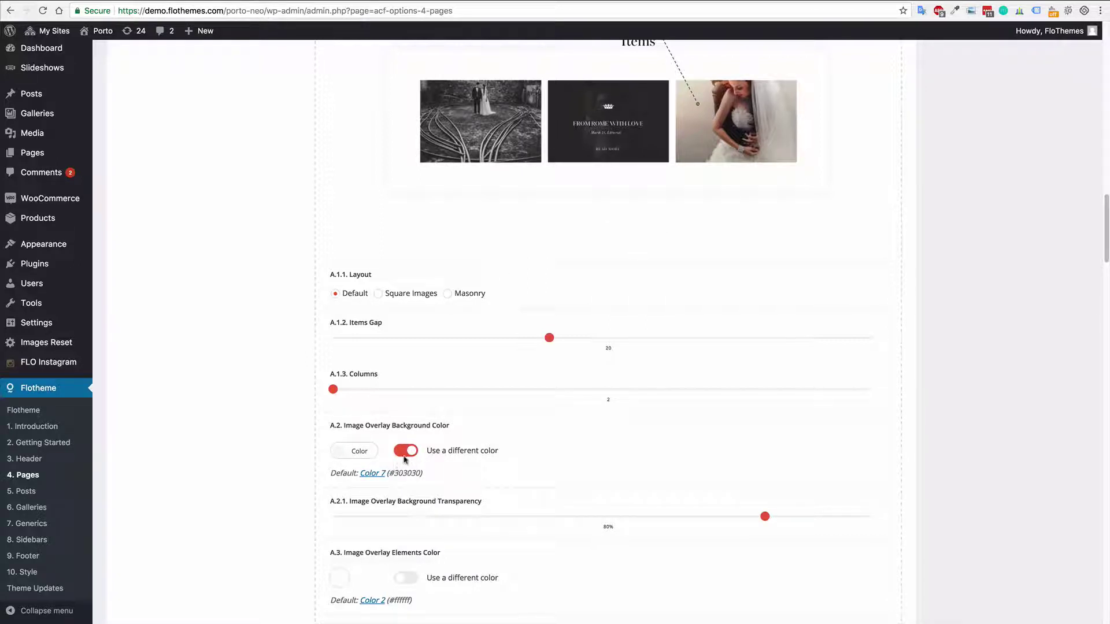
{"action": "left_click", "coordinate": [405, 455]}
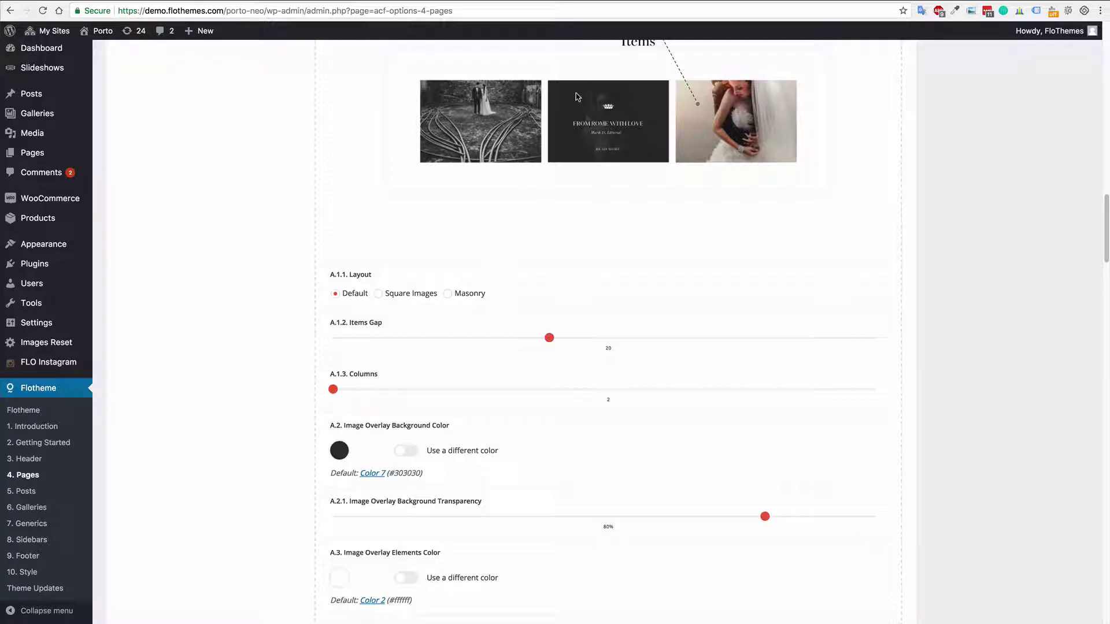
{"action": "scroll", "coordinate": [564, 473], "scroll_direction": "down", "scroll_amount": 3}
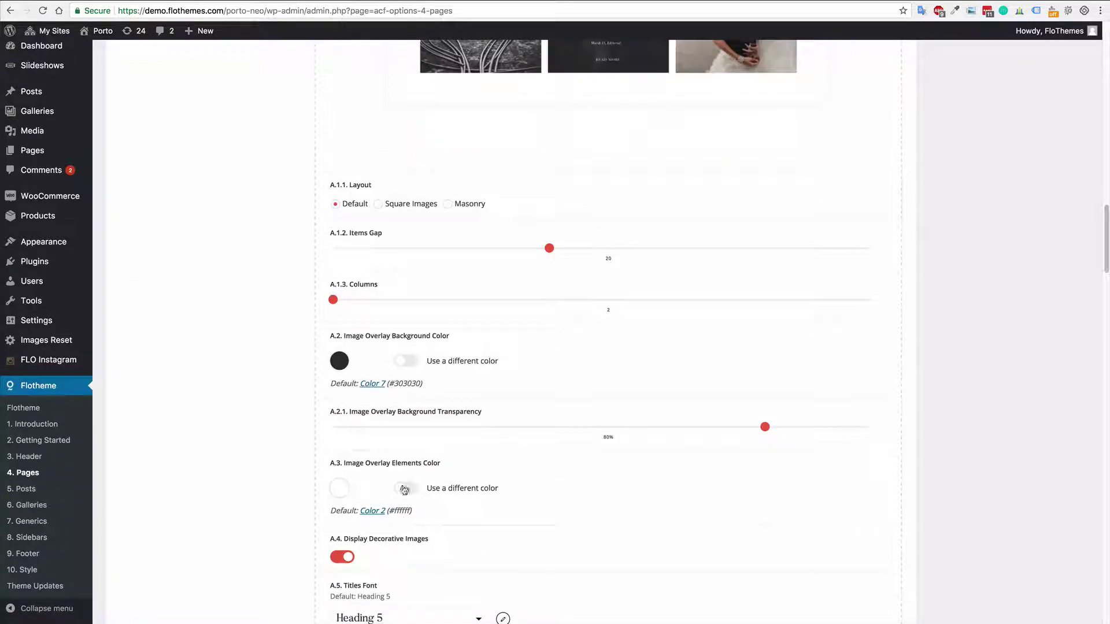
{"action": "left_click", "coordinate": [407, 492]}
{"action": "scroll", "coordinate": [586, 478], "scroll_direction": "up", "scroll_amount": 2}
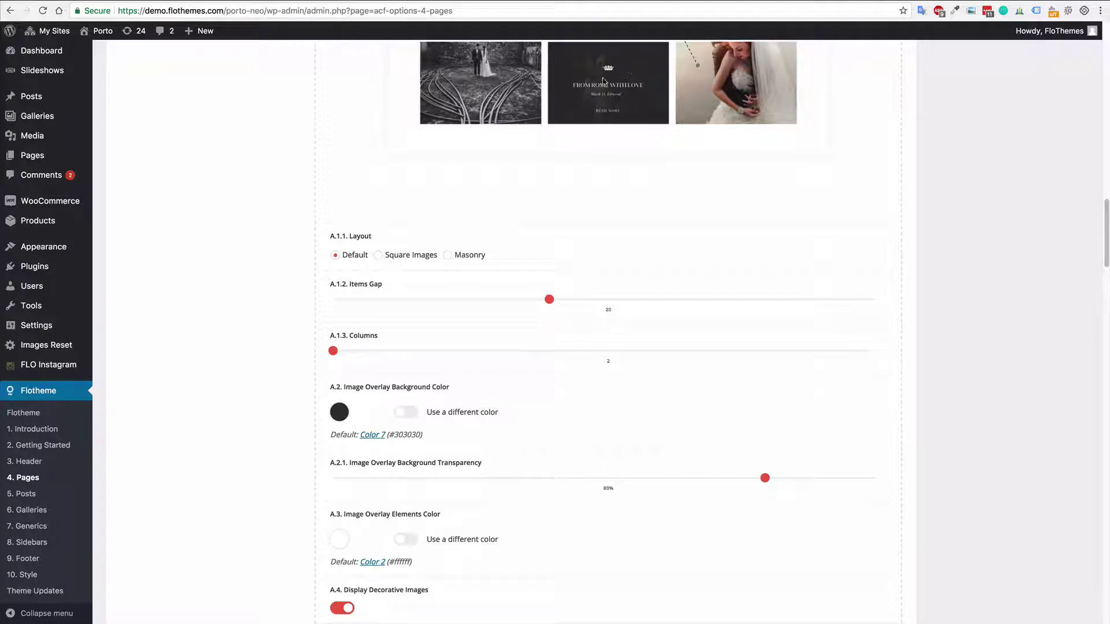
{"action": "left_click", "coordinate": [415, 544]}
{"action": "scroll", "coordinate": [471, 524], "scroll_direction": "down", "scroll_amount": 3}
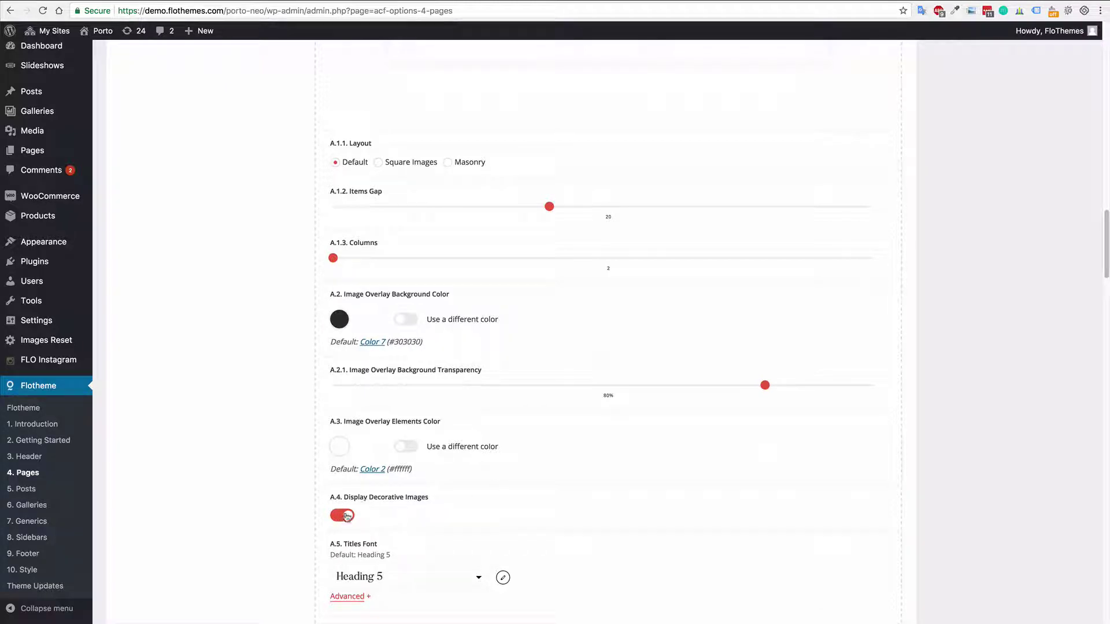
{"action": "left_click", "coordinate": [347, 516]}
{"action": "scroll", "coordinate": [462, 490], "scroll_direction": "down", "scroll_amount": 4}
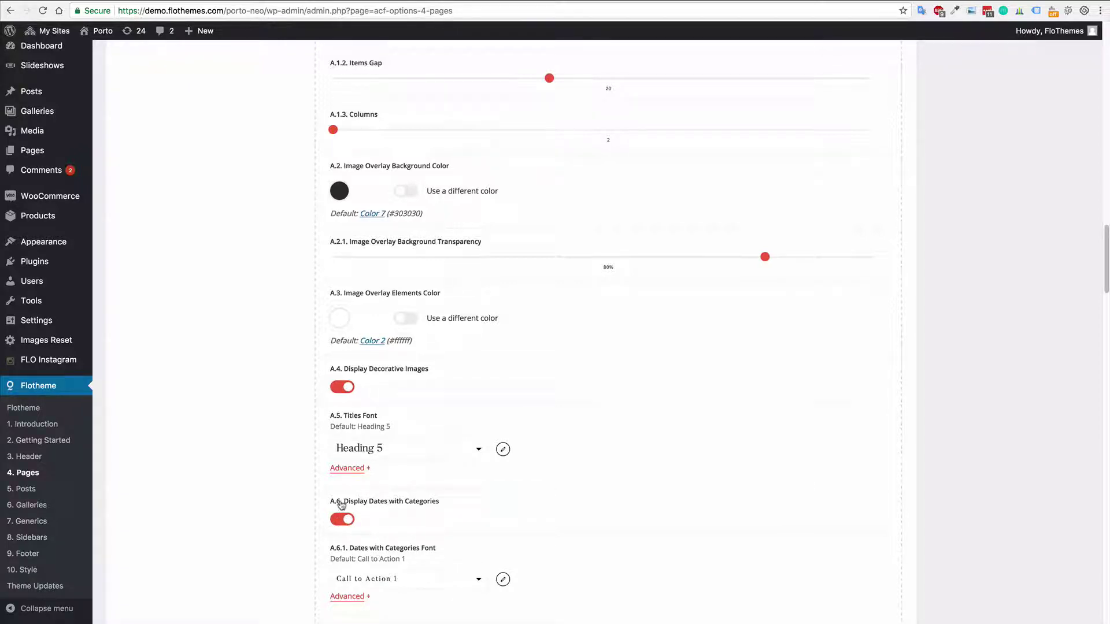
{"action": "scroll", "coordinate": [626, 460], "scroll_direction": "up", "scroll_amount": 6}
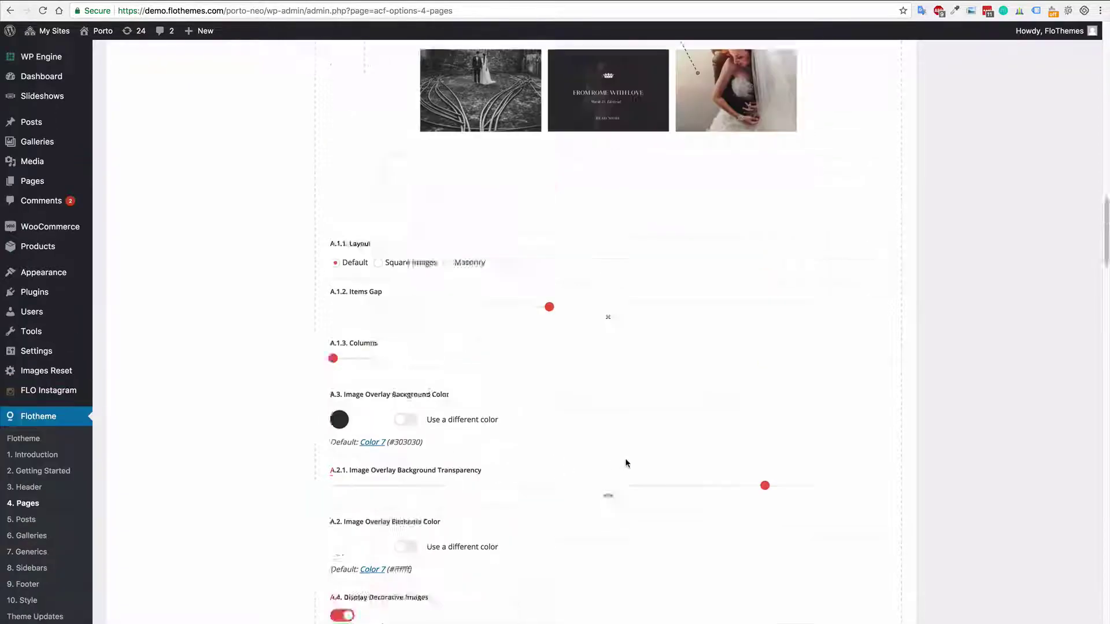
{"action": "scroll", "coordinate": [538, 287], "scroll_direction": "down", "scroll_amount": 5}
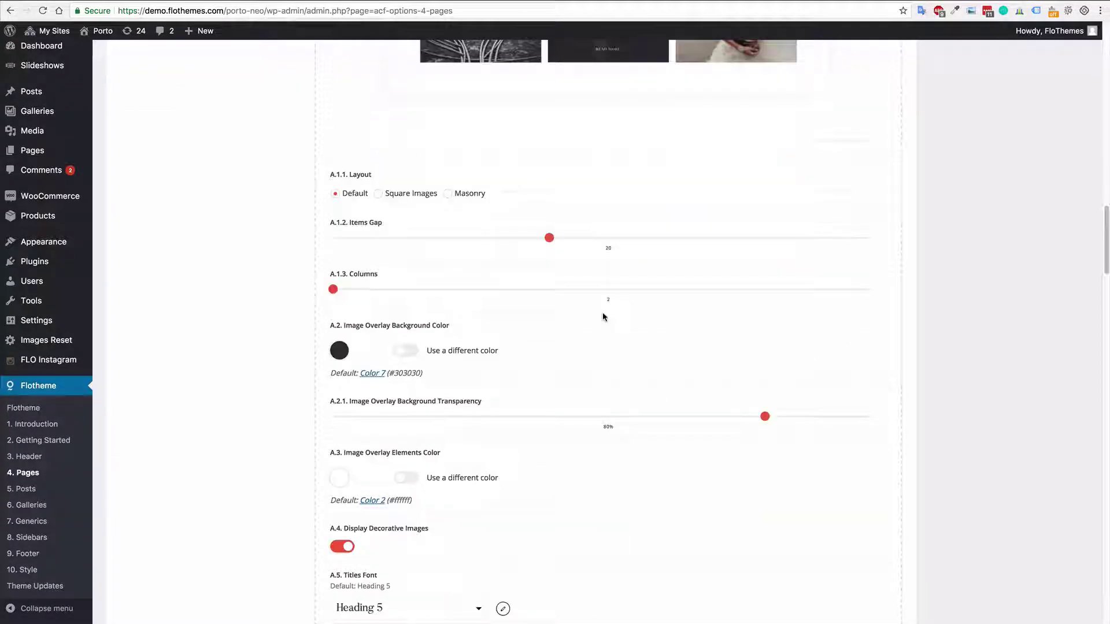
{"action": "scroll", "coordinate": [353, 538], "scroll_direction": "down", "scroll_amount": 1}
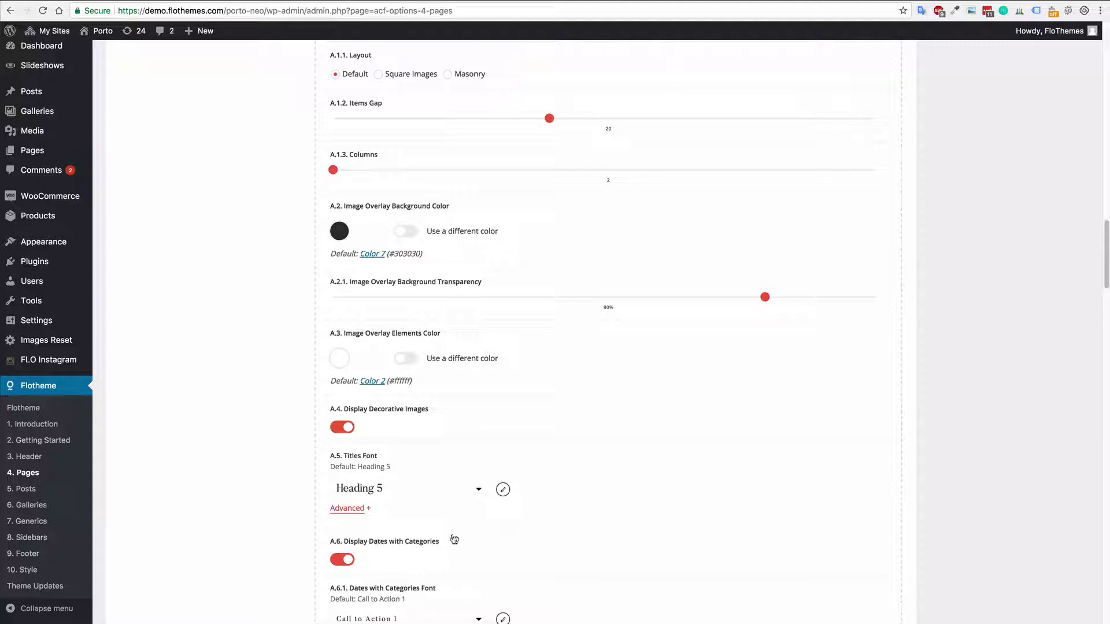
{"action": "scroll", "coordinate": [455, 540], "scroll_direction": "down", "scroll_amount": 4}
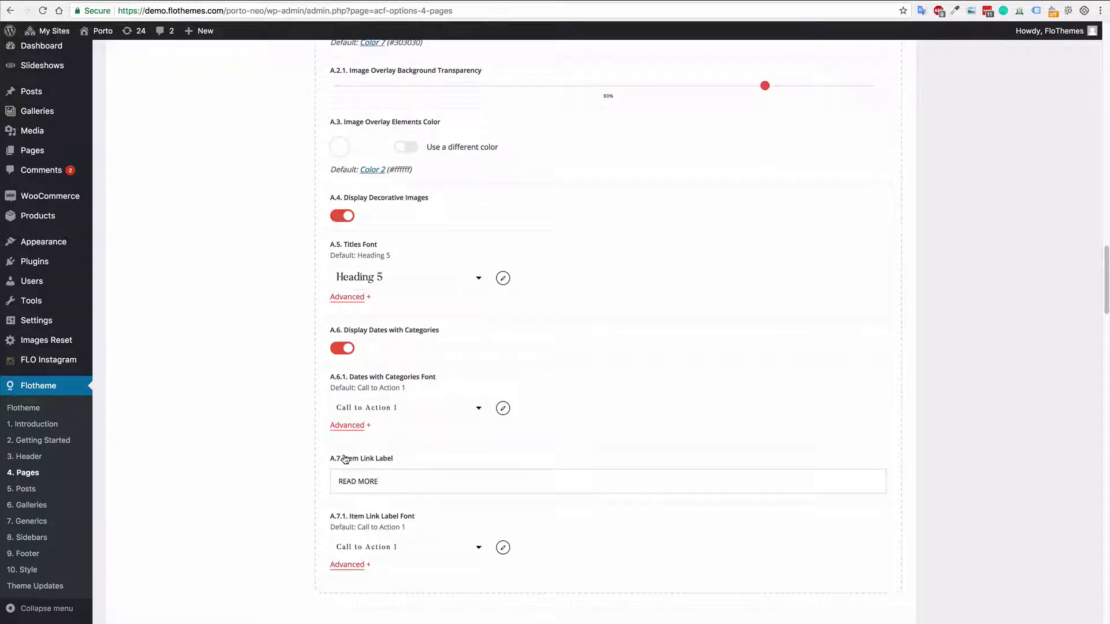
{"action": "left_click_drag", "start_coordinate": [345, 460], "coordinate": [434, 464]}
{"action": "left_click", "coordinate": [433, 463]}
{"action": "left_click", "coordinate": [383, 486]}
{"action": "scroll", "coordinate": [673, 449], "scroll_direction": "up", "scroll_amount": 10}
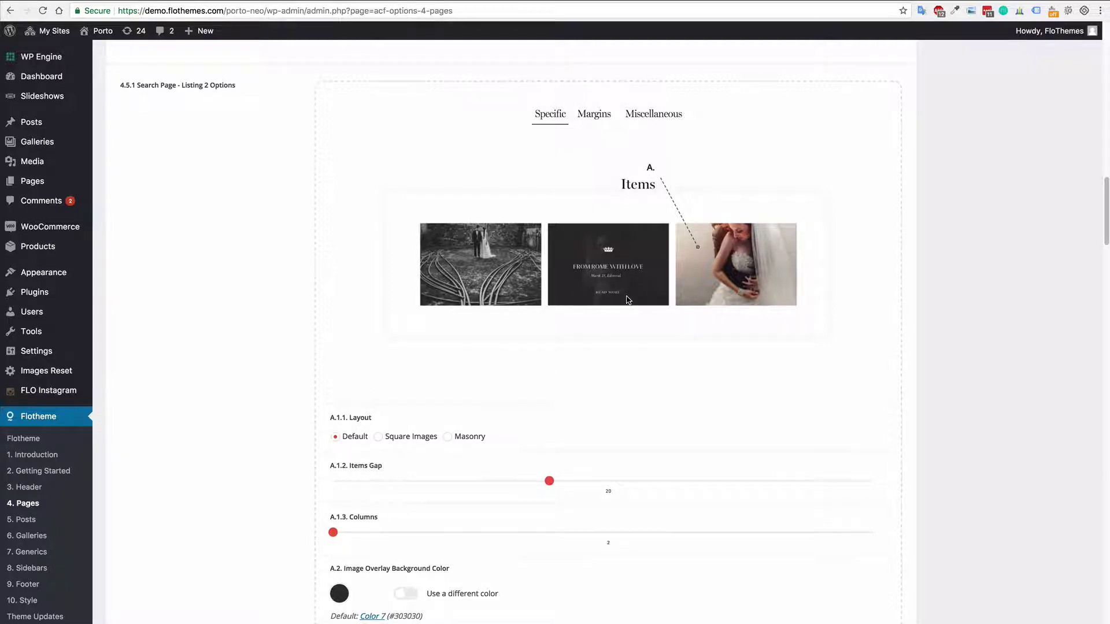
{"action": "scroll", "coordinate": [629, 300], "scroll_direction": "up", "scroll_amount": 5}
{"action": "scroll", "coordinate": [394, 239], "scroll_direction": "down", "scroll_amount": 6}
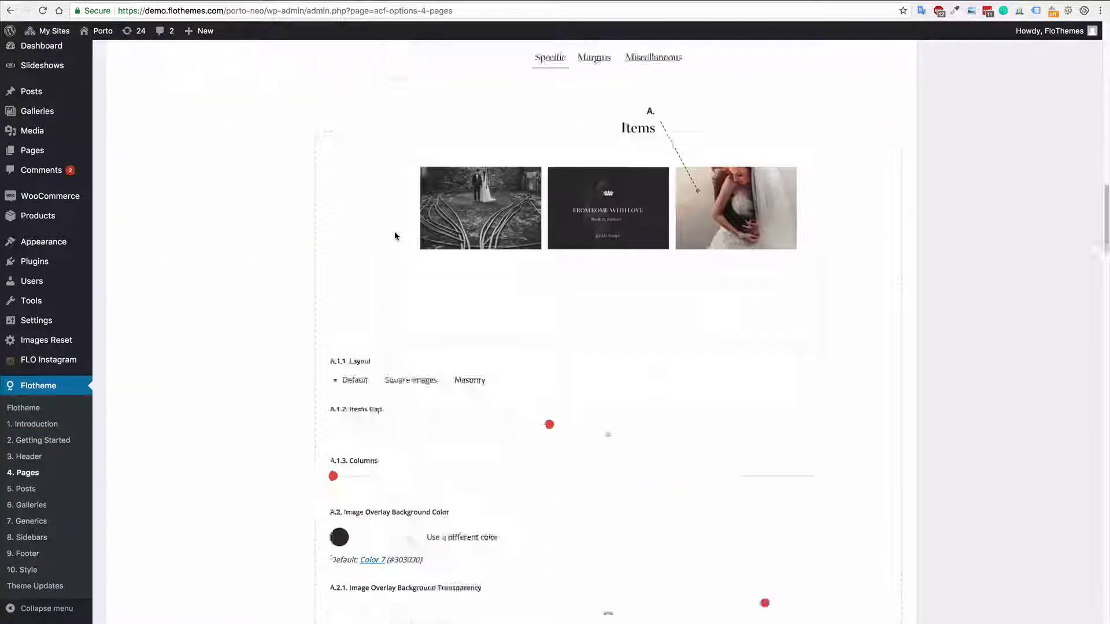
{"action": "scroll", "coordinate": [399, 243], "scroll_direction": "down", "scroll_amount": 15}
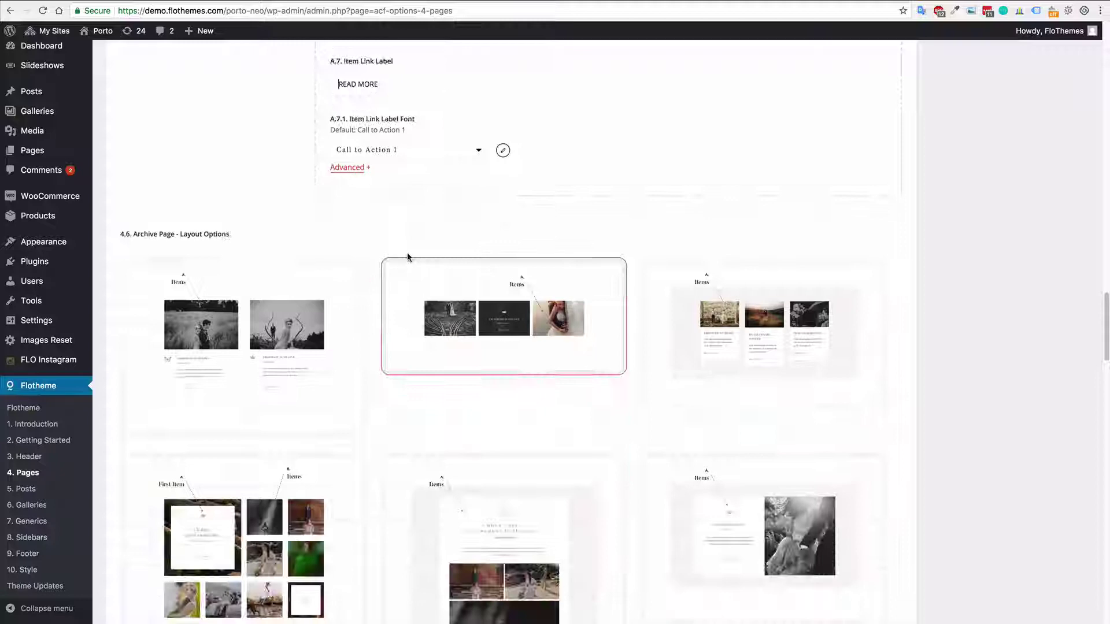
Step: Scroll through 4.6 Archive Page Layout and 4.6.1 Listing 2 Options down to 4.7 Pagination
{"action": "scroll", "coordinate": [239, 242], "scroll_direction": "up", "scroll_amount": 10}
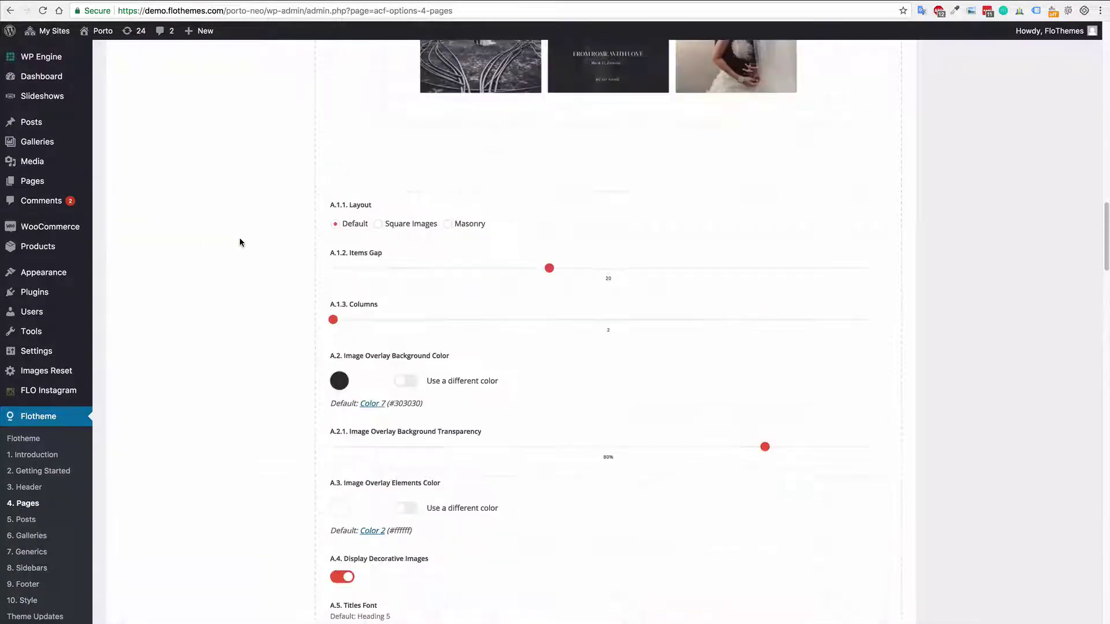
{"action": "scroll", "coordinate": [240, 241], "scroll_direction": "up", "scroll_amount": 10}
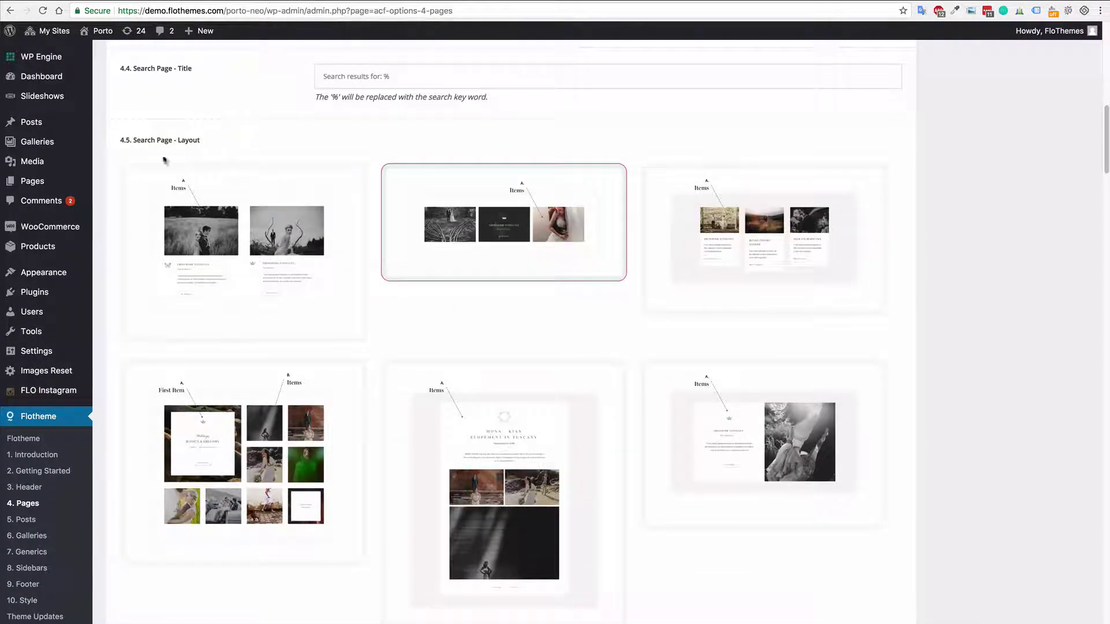
{"action": "scroll", "coordinate": [523, 324], "scroll_direction": "down", "scroll_amount": 6}
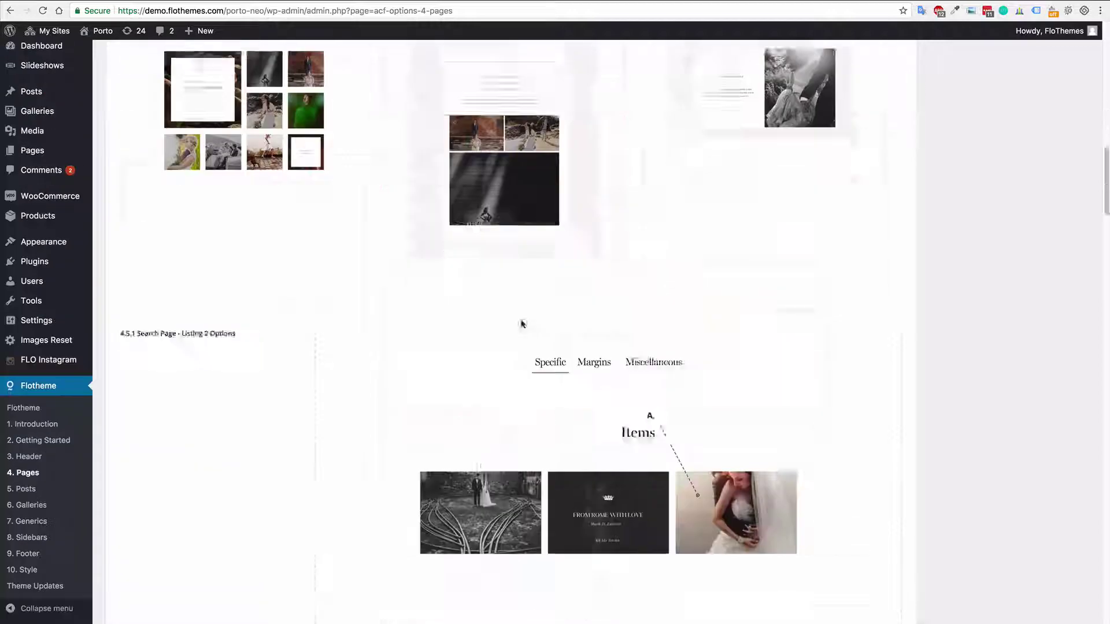
{"action": "scroll", "coordinate": [523, 324], "scroll_direction": "down", "scroll_amount": 15}
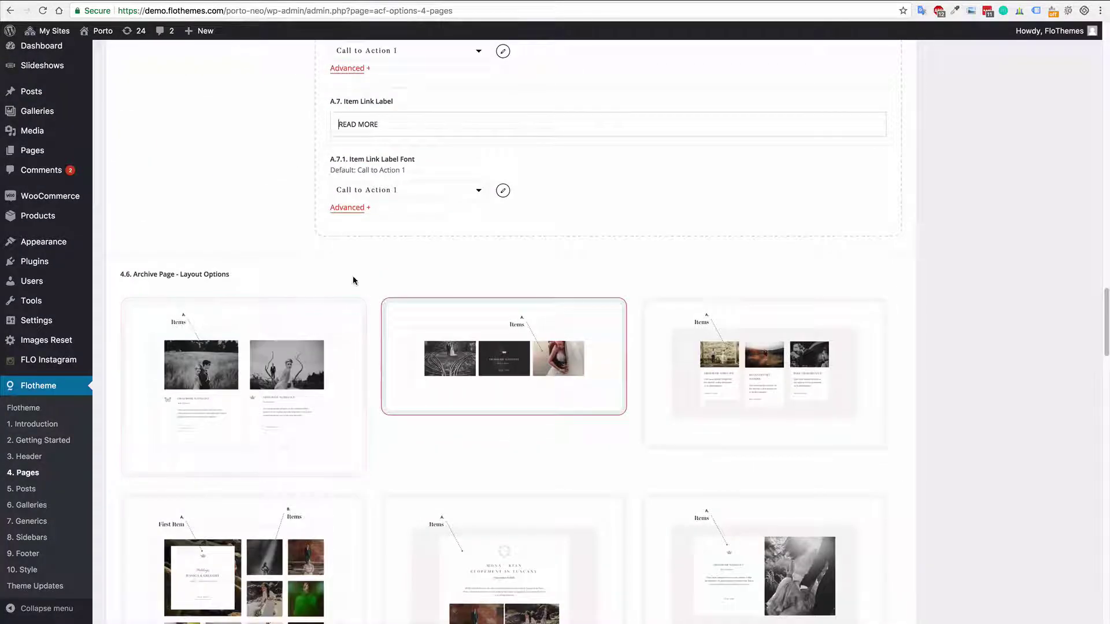
{"action": "scroll", "coordinate": [361, 283], "scroll_direction": "down", "scroll_amount": 4}
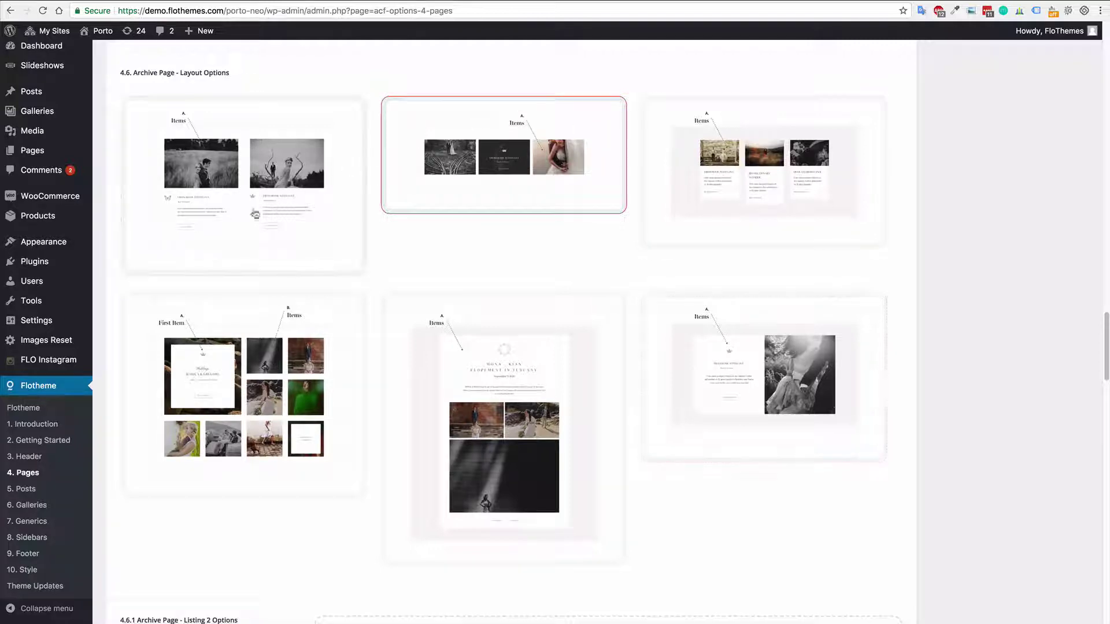
{"action": "scroll", "coordinate": [418, 265], "scroll_direction": "down", "scroll_amount": 8}
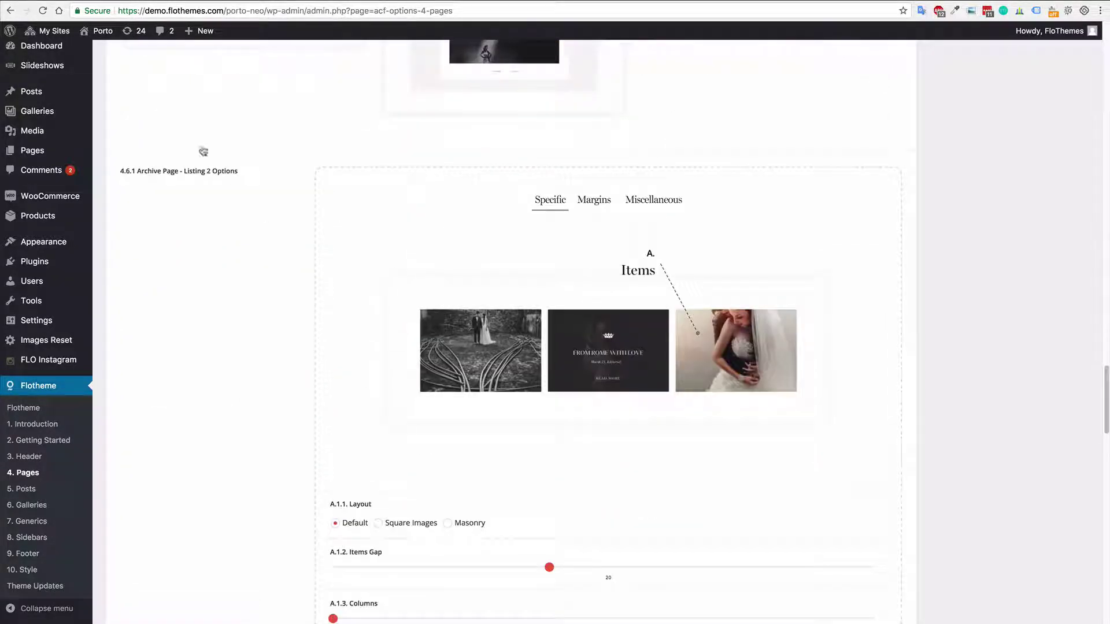
{"action": "scroll", "coordinate": [243, 173], "scroll_direction": "down", "scroll_amount": 4}
{"action": "scroll", "coordinate": [375, 341], "scroll_direction": "up", "scroll_amount": 1}
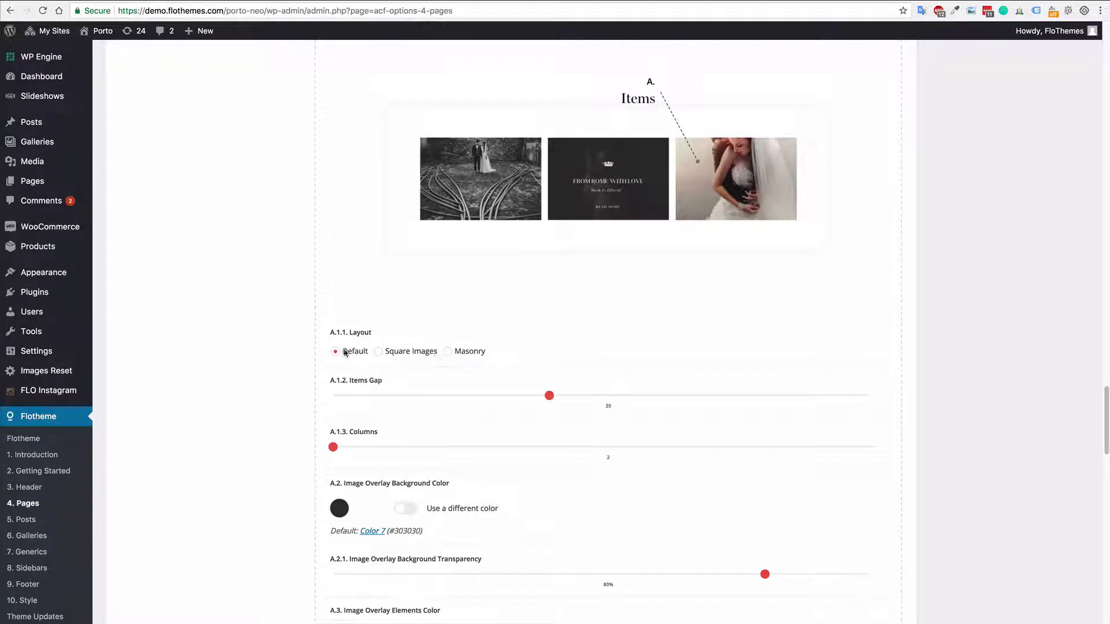
{"action": "scroll", "coordinate": [411, 318], "scroll_direction": "up", "scroll_amount": 10}
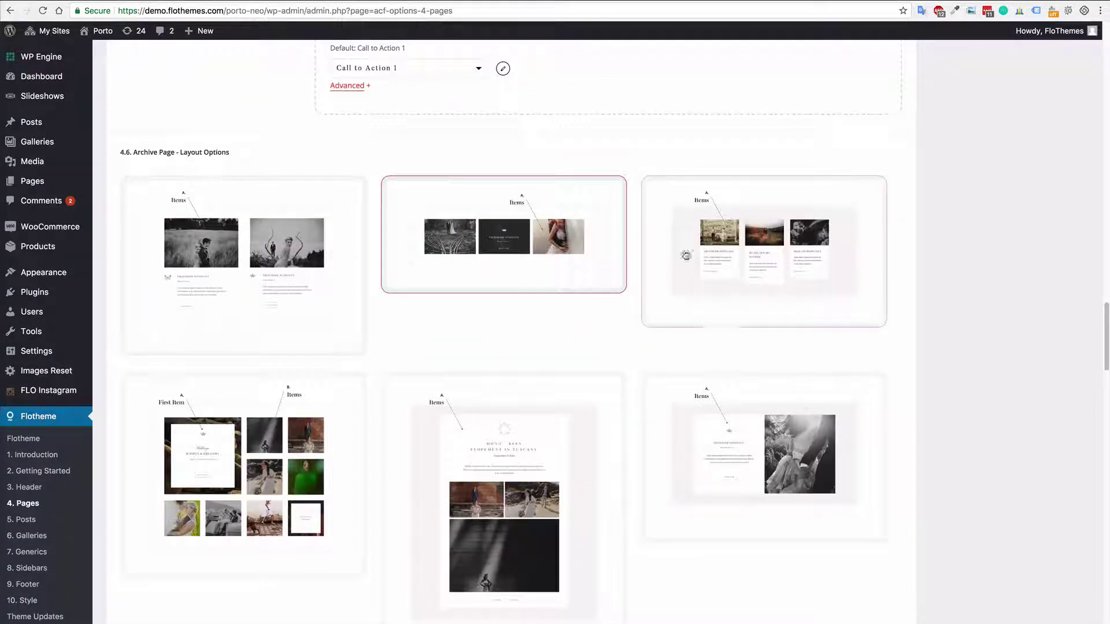
{"action": "scroll", "coordinate": [686, 255], "scroll_direction": "down", "scroll_amount": 10}
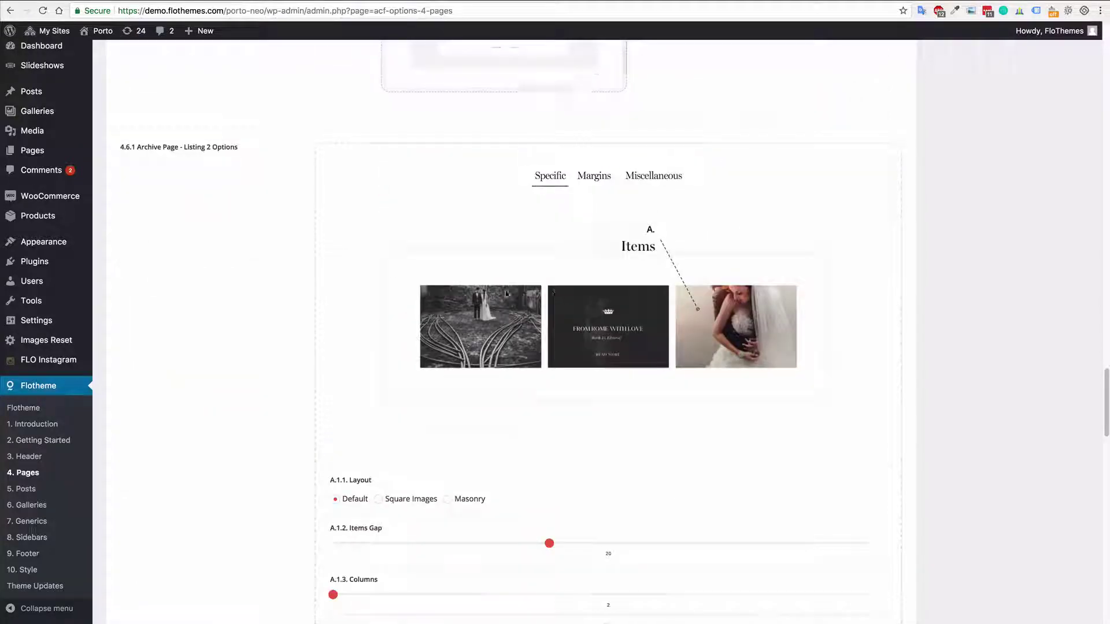
{"action": "scroll", "coordinate": [507, 293], "scroll_direction": "down", "scroll_amount": 2}
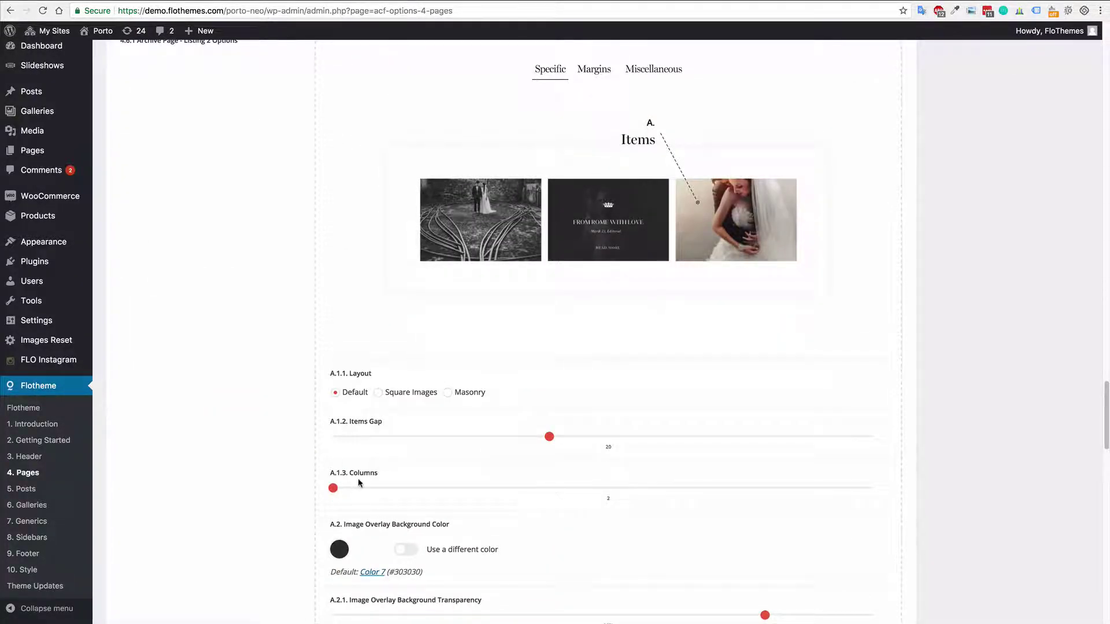
{"action": "scroll", "coordinate": [335, 468], "scroll_direction": "down", "scroll_amount": 4}
{"action": "scroll", "coordinate": [428, 417], "scroll_direction": "down", "scroll_amount": 4}
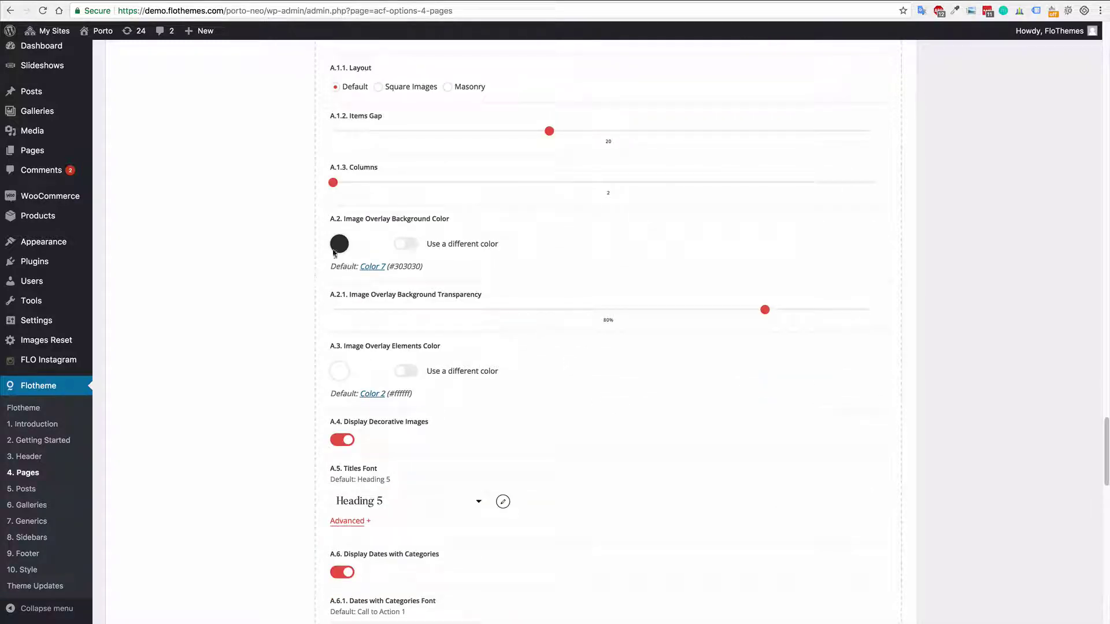
{"action": "scroll", "coordinate": [426, 415], "scroll_direction": "down", "scroll_amount": 4}
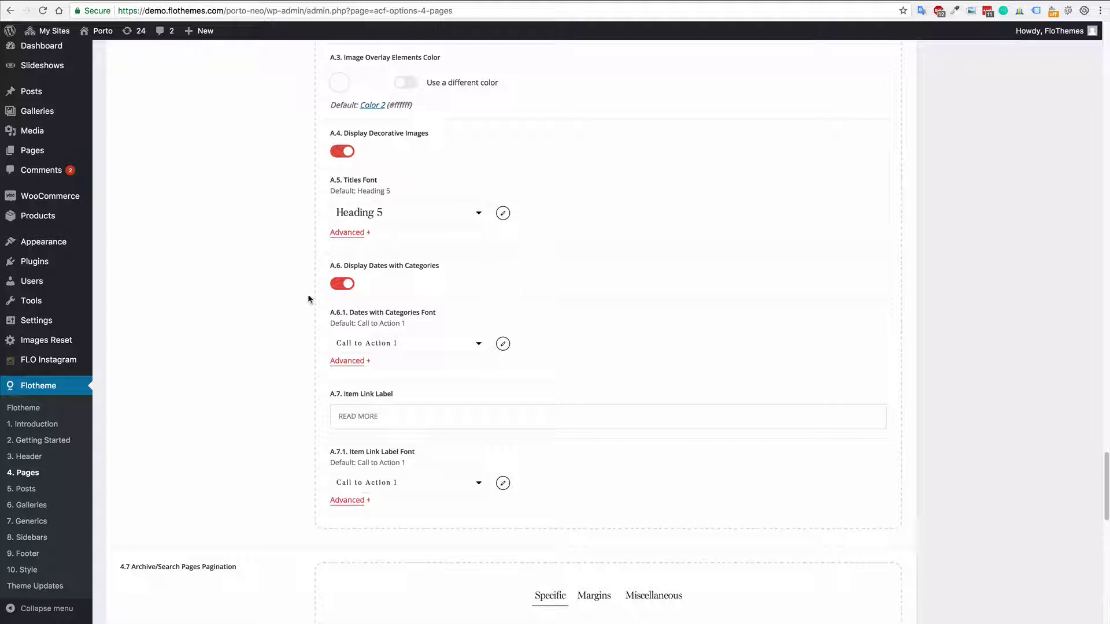
{"action": "scroll", "coordinate": [297, 242], "scroll_direction": "down", "scroll_amount": 4}
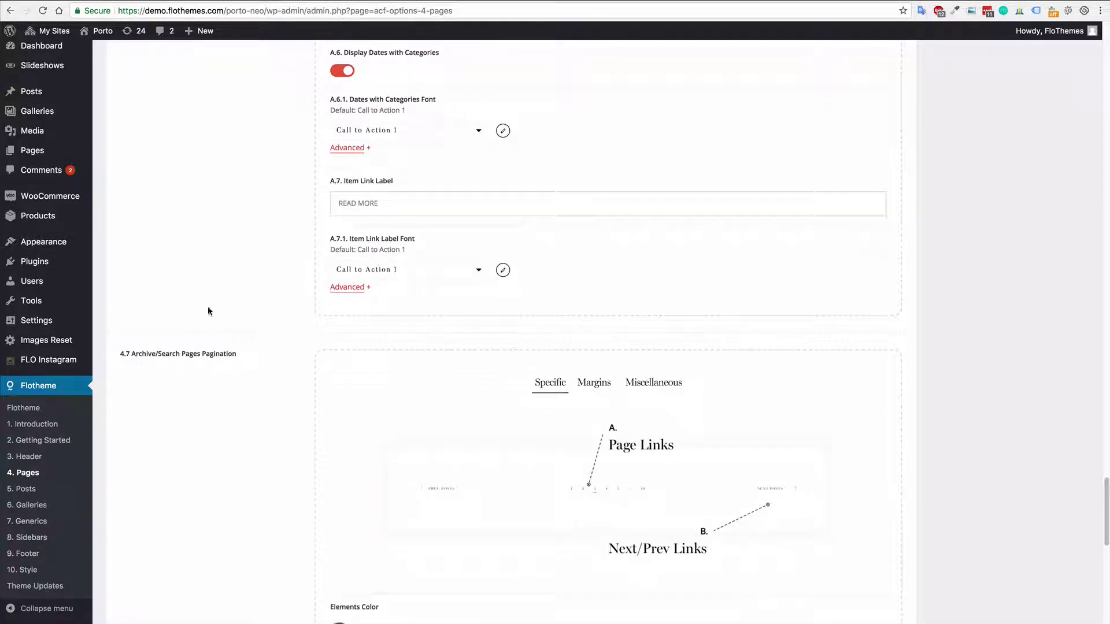
{"action": "scroll", "coordinate": [220, 318], "scroll_direction": "down", "scroll_amount": 2}
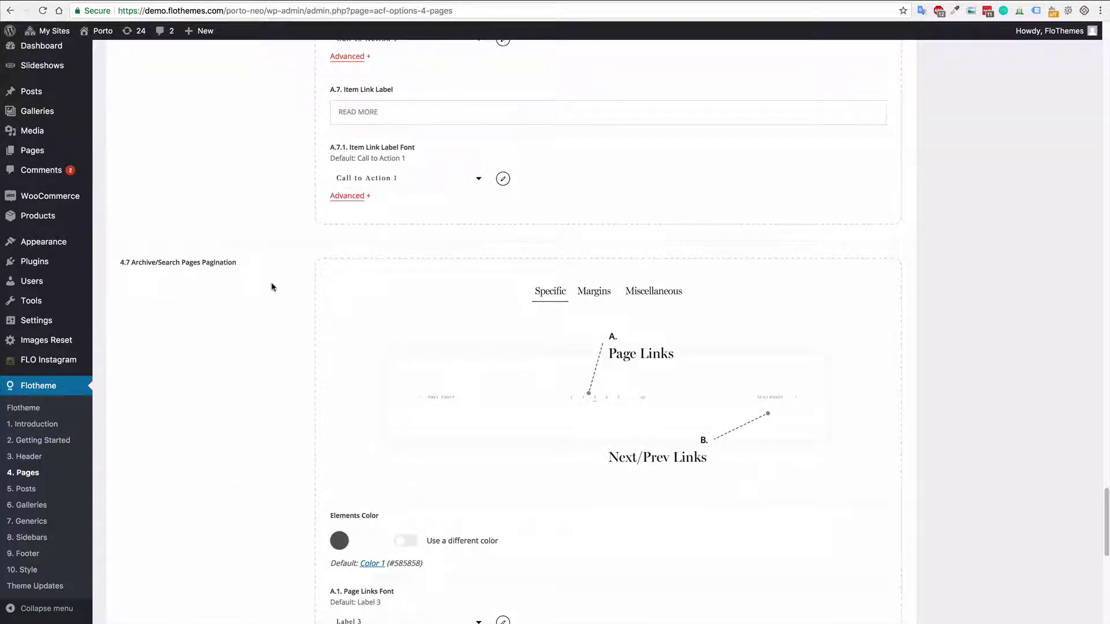
{"action": "scroll", "coordinate": [269, 289], "scroll_direction": "down", "scroll_amount": 1}
{"action": "scroll", "coordinate": [267, 288], "scroll_direction": "down", "scroll_amount": 4}
{"action": "scroll", "coordinate": [268, 286], "scroll_direction": "up", "scroll_amount": 1}
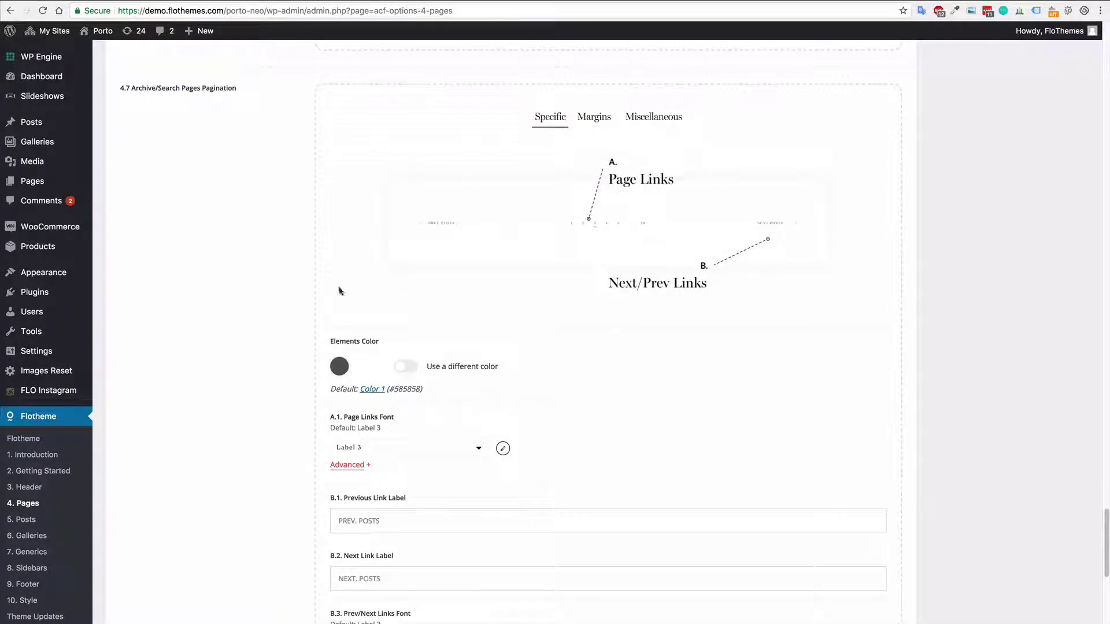
{"action": "scroll", "coordinate": [434, 266], "scroll_direction": "down", "scroll_amount": 1}
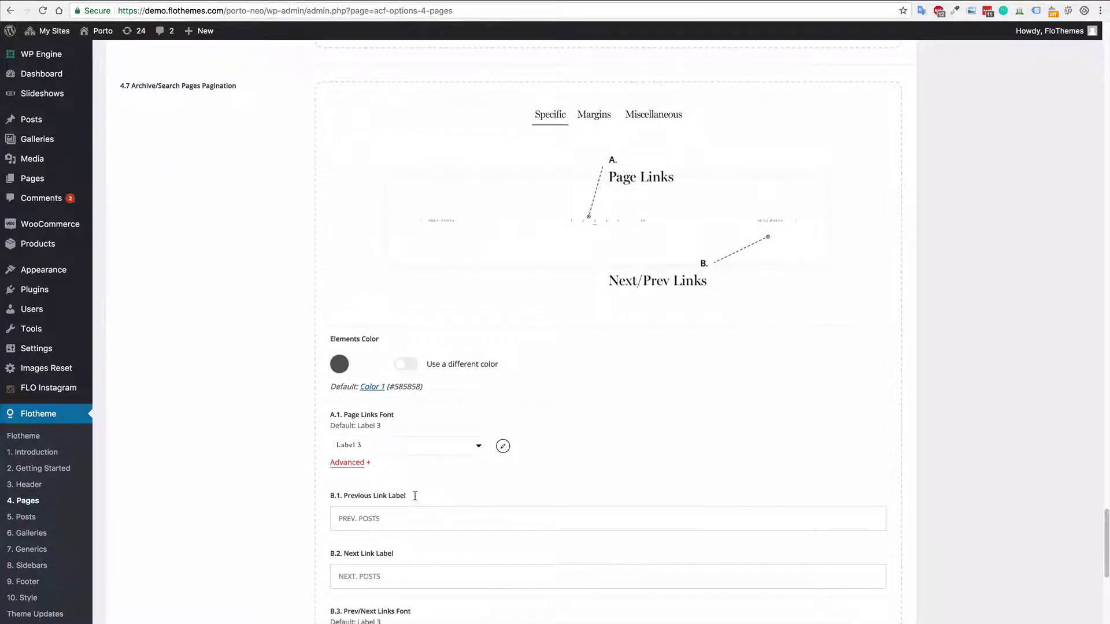
{"action": "scroll", "coordinate": [405, 353], "scroll_direction": "down", "scroll_amount": 1}
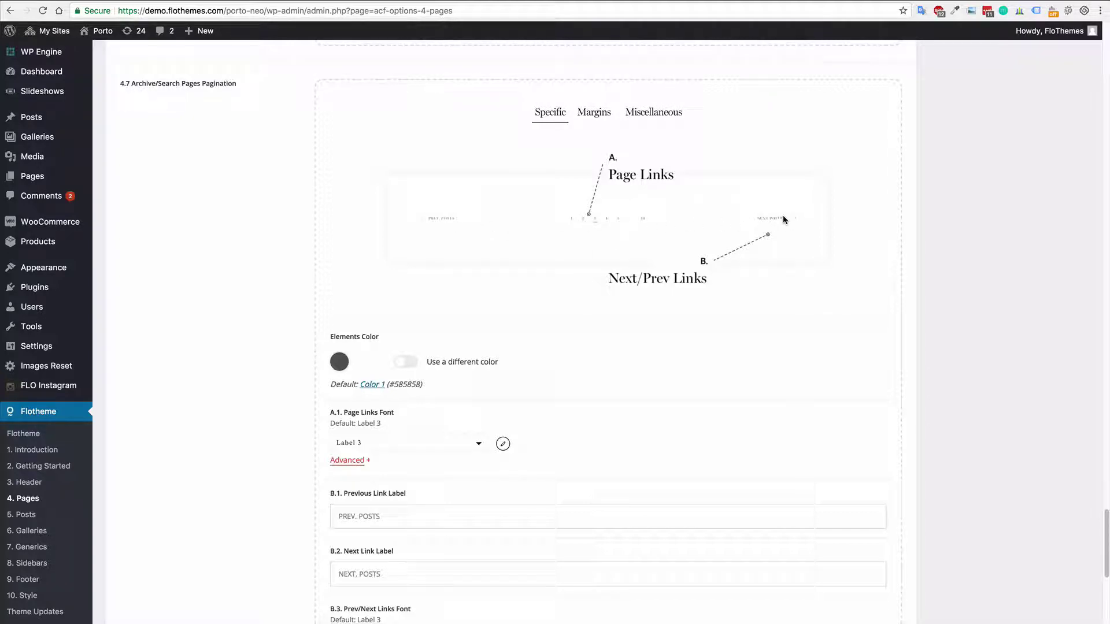
{"action": "left_click", "coordinate": [409, 367]}
{"action": "left_click", "coordinate": [406, 363]}
{"action": "scroll", "coordinate": [295, 383], "scroll_direction": "down", "scroll_amount": 2}
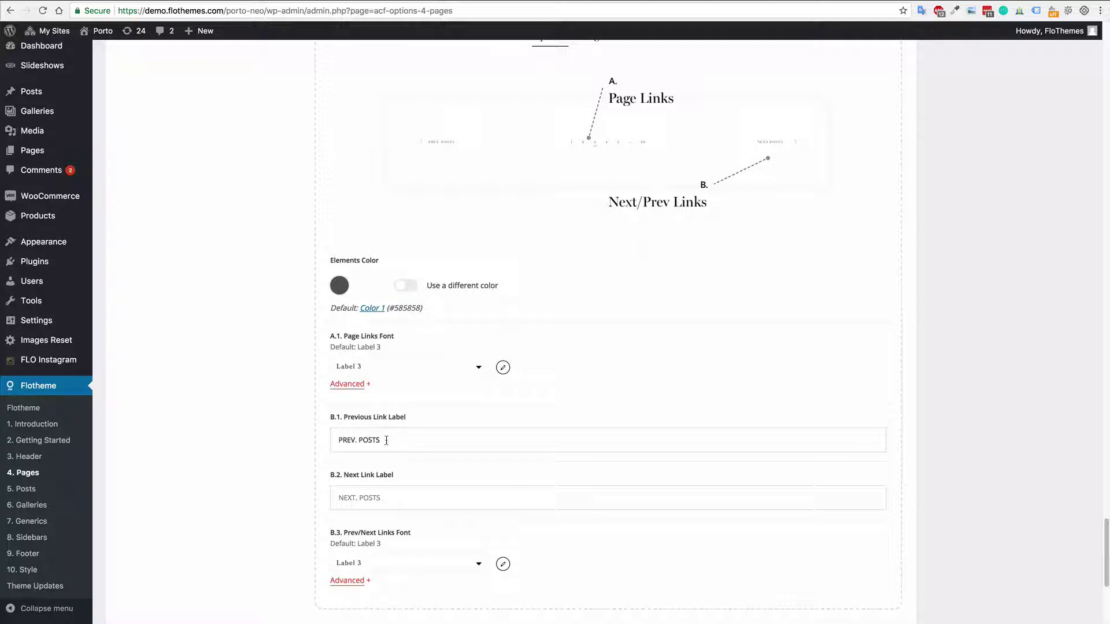
{"action": "left_click_drag", "start_coordinate": [411, 441], "coordinate": [330, 439]}
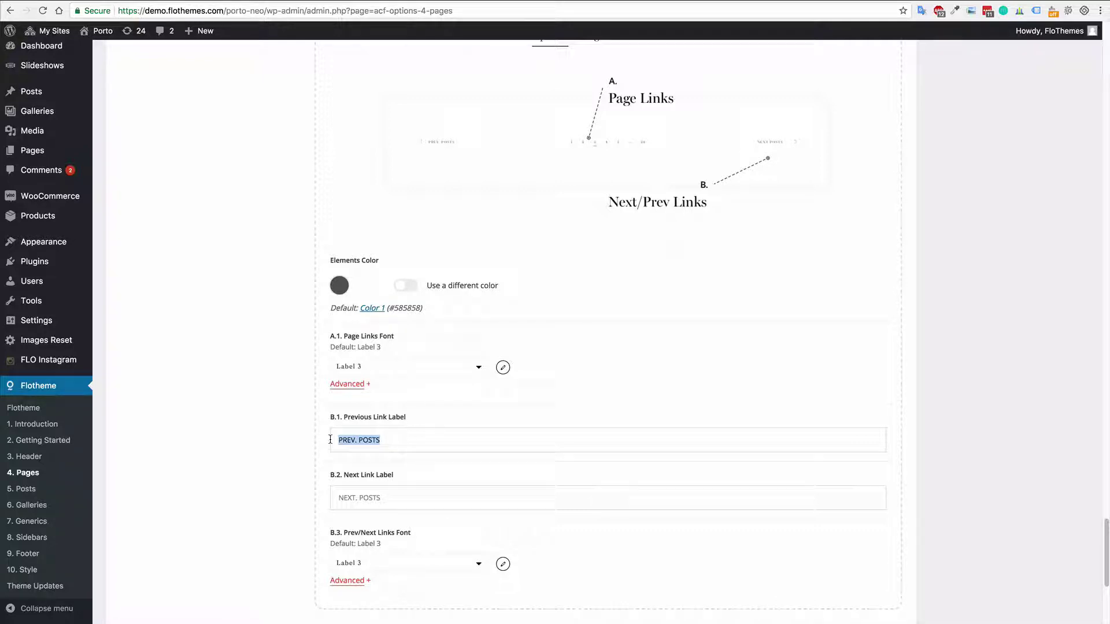
{"action": "left_click", "coordinate": [439, 444]}
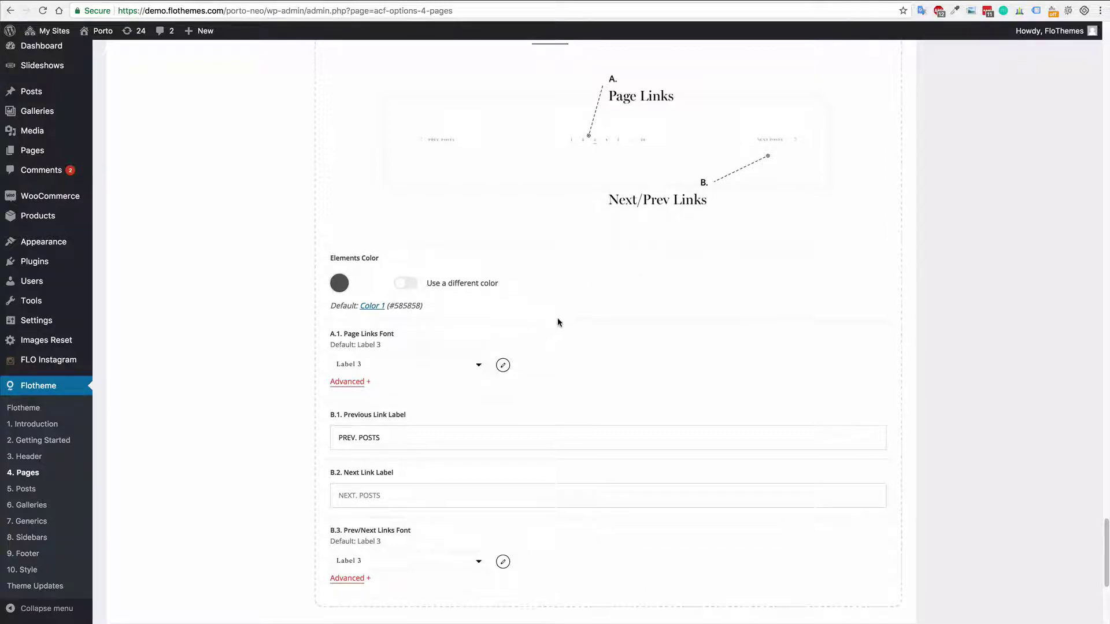
{"action": "scroll", "coordinate": [557, 319], "scroll_direction": "down", "scroll_amount": 4}
Step: Inspect the 4.8 Not Found page title 'Not Found.' and its description text
{"action": "scroll", "coordinate": [559, 319], "scroll_direction": "down", "scroll_amount": 2}
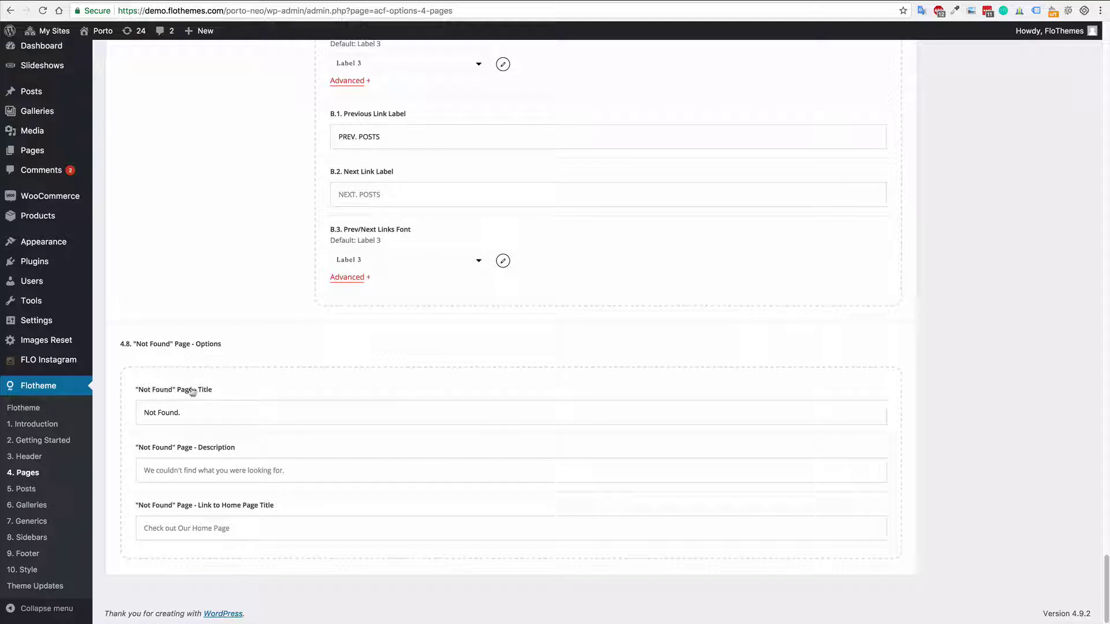
{"action": "left_click_drag", "start_coordinate": [145, 413], "coordinate": [214, 413]}
{"action": "left_click", "coordinate": [214, 413]}
{"action": "left_click_drag", "start_coordinate": [317, 469], "coordinate": [132, 452]}
Step: Inspect the home-page link text 'Check out Our Home Page.'
{"action": "left_click", "coordinate": [258, 529]}
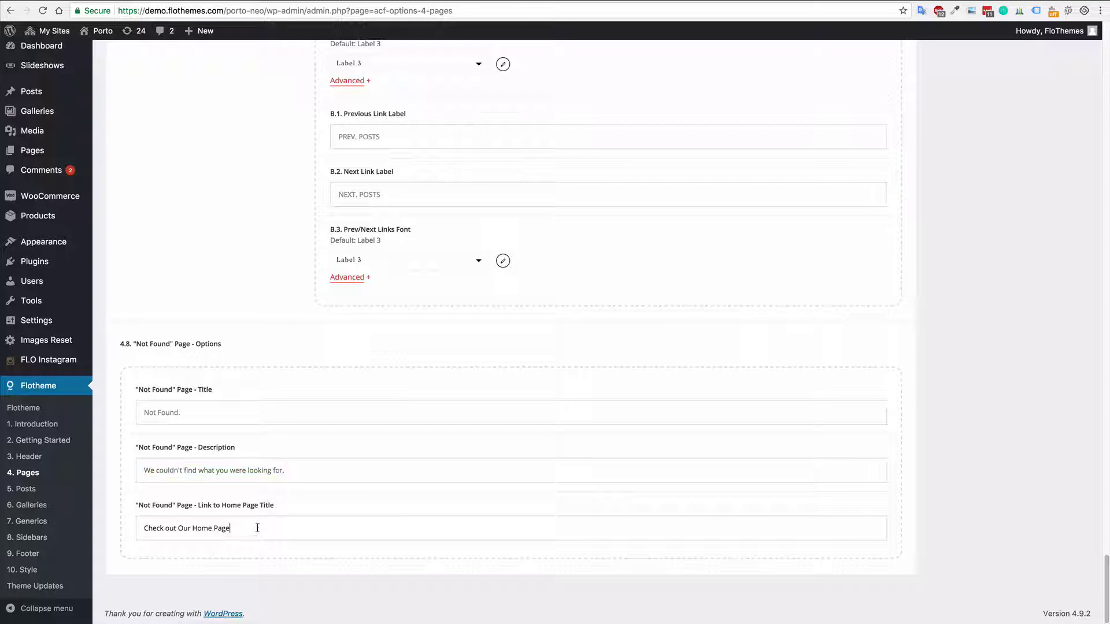
{"action": "left_click_drag", "start_coordinate": [229, 532], "coordinate": [148, 525]}
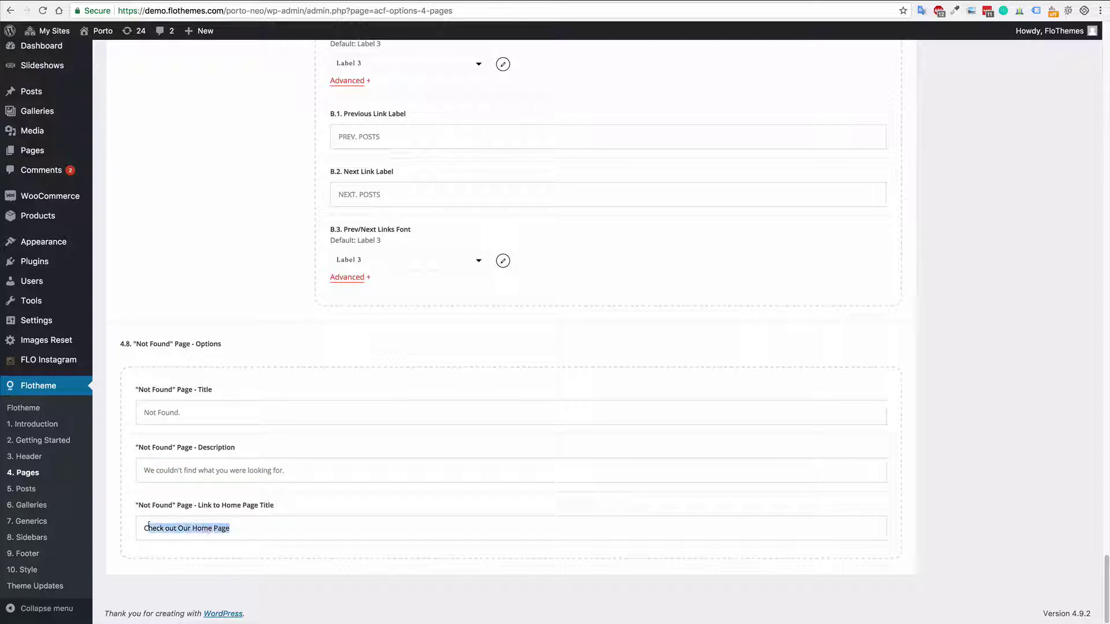
{"action": "left_click", "coordinate": [287, 532]}
{"action": "triple_click", "coordinate": [257, 526]}
{"action": "left_click", "coordinate": [256, 524]}
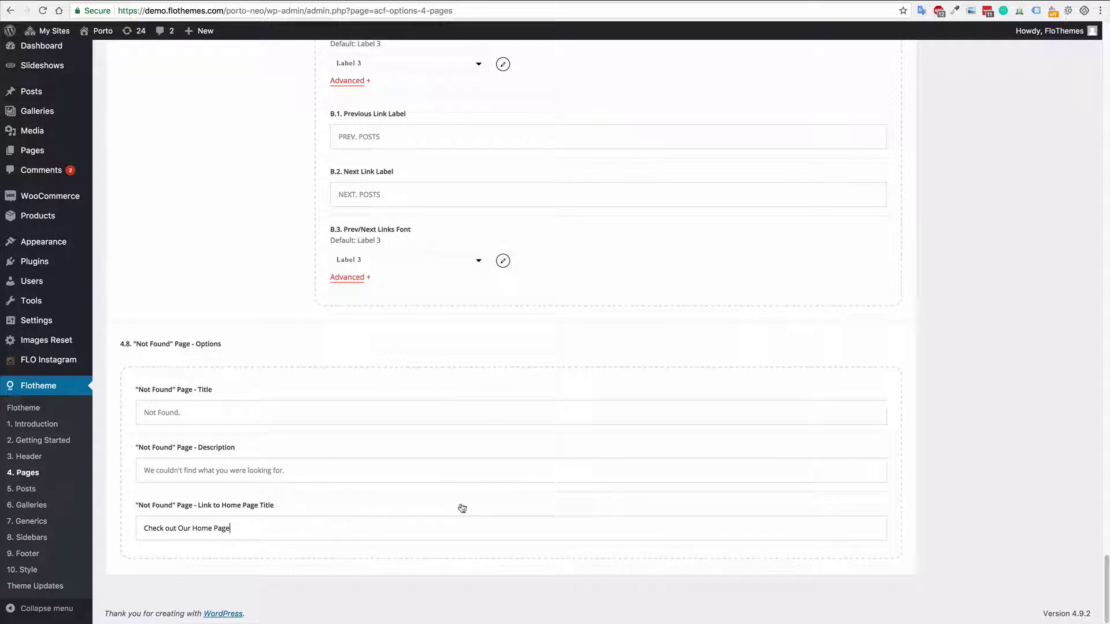
Step: Scroll back to the top of 4. Pages Settings, then down to Search Page Title and Layout
{"action": "scroll", "coordinate": [627, 354], "scroll_direction": "up", "scroll_amount": 20}
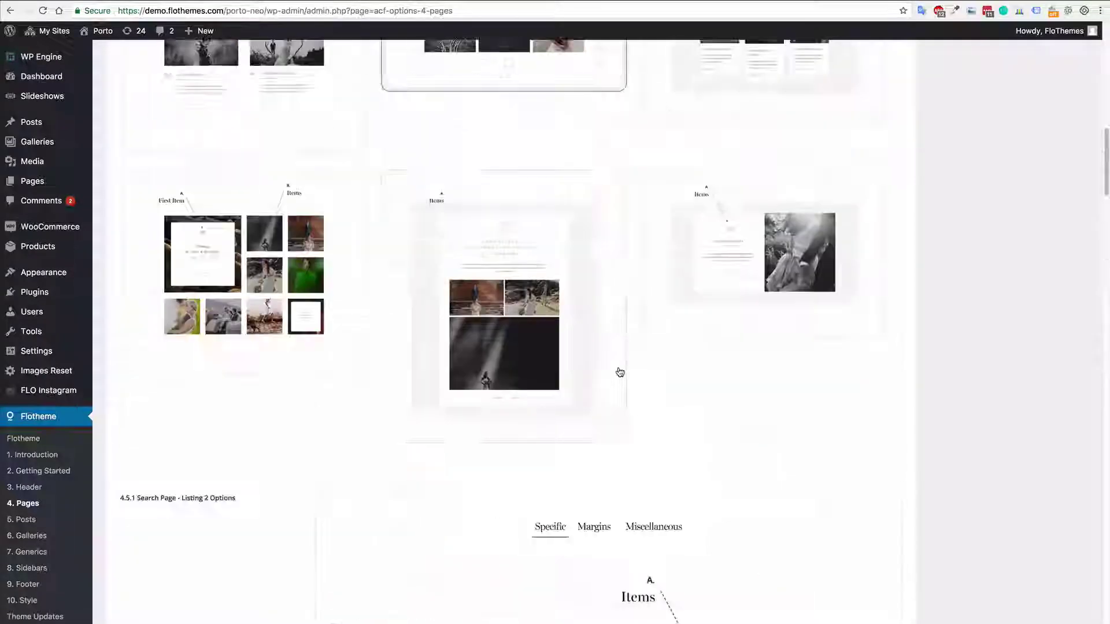
{"action": "scroll", "coordinate": [620, 372], "scroll_direction": "up", "scroll_amount": 15}
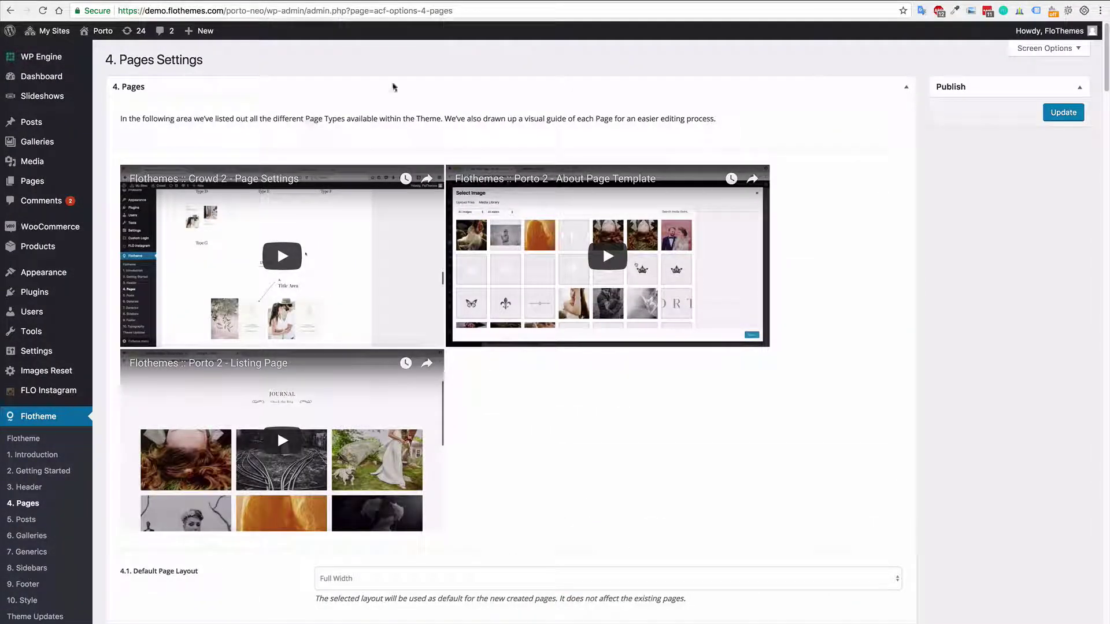
{"action": "scroll", "coordinate": [670, 347], "scroll_direction": "down", "scroll_amount": 6}
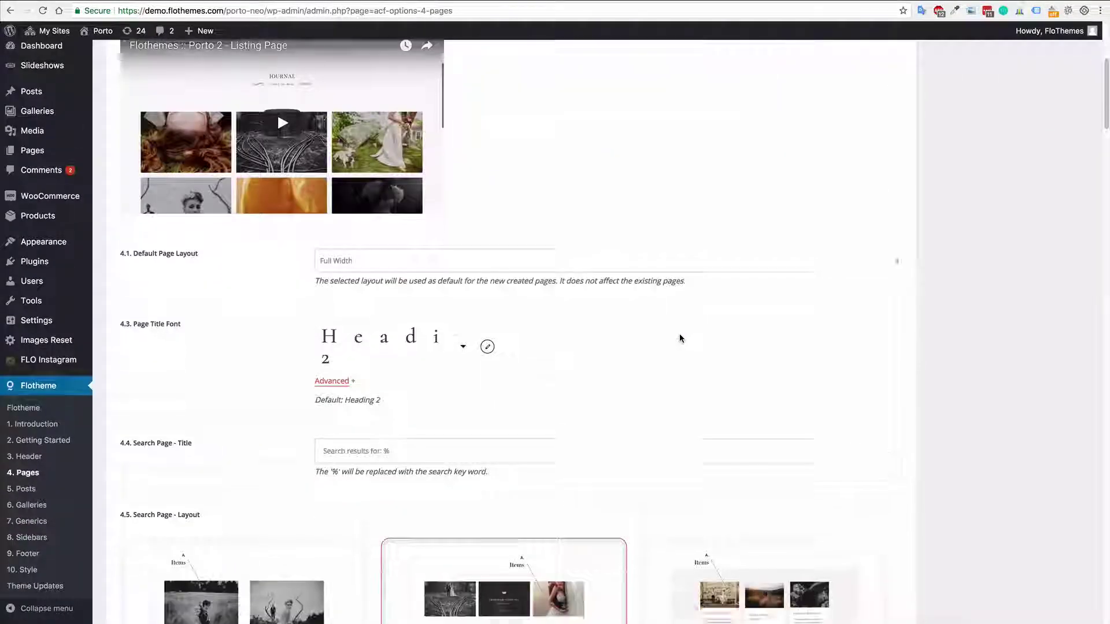
{"action": "scroll", "coordinate": [679, 338], "scroll_direction": "down", "scroll_amount": 3}
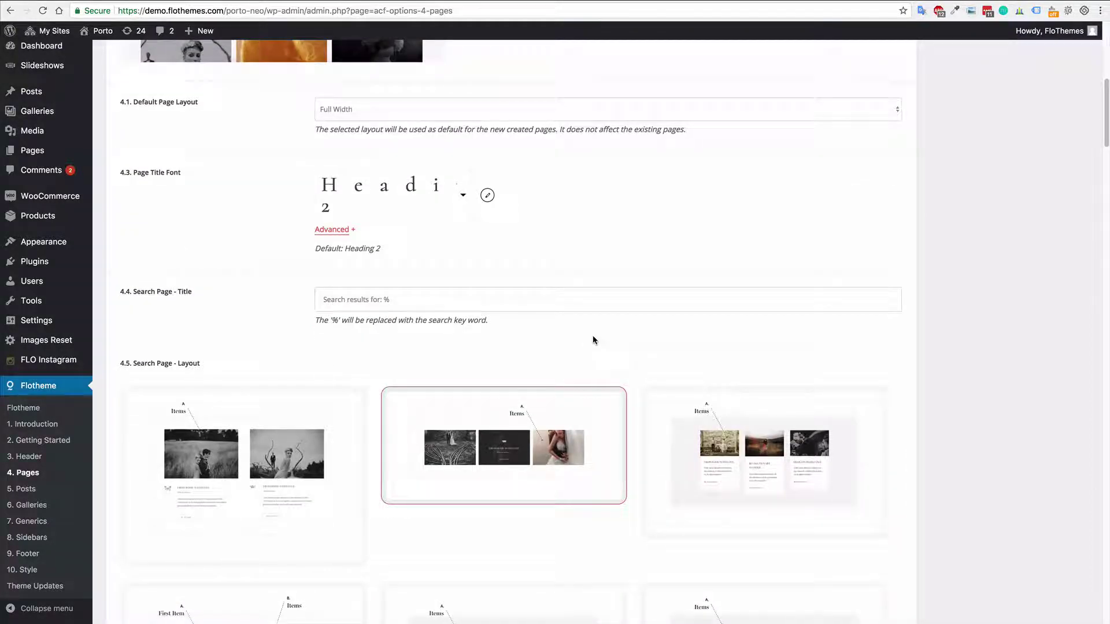